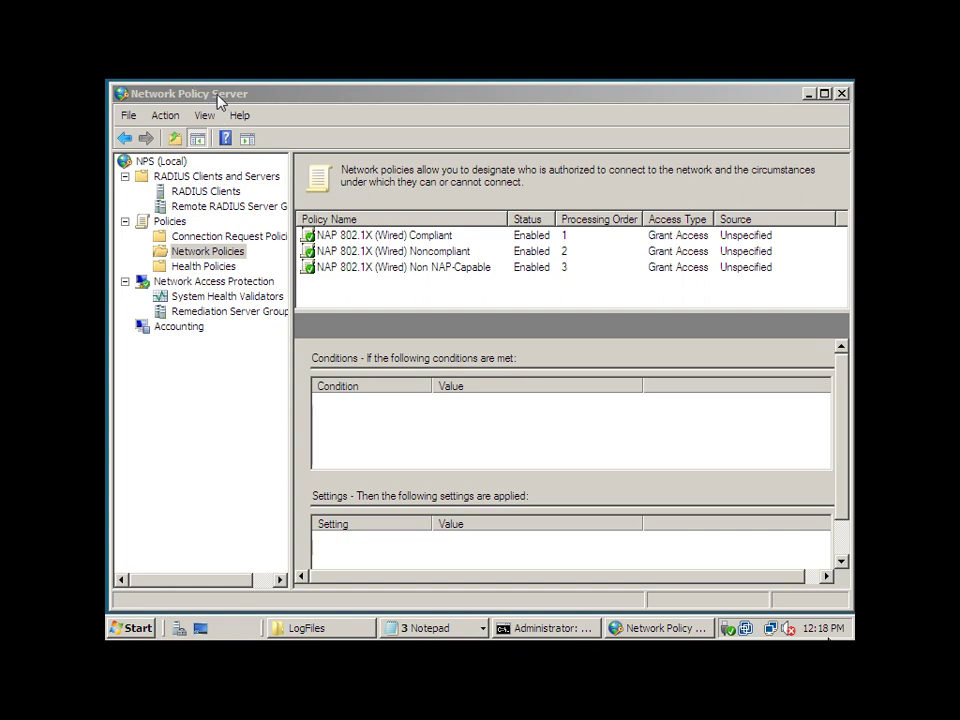
# Browse the Start menu's full list of installed programs
pyautogui.click(137, 627)
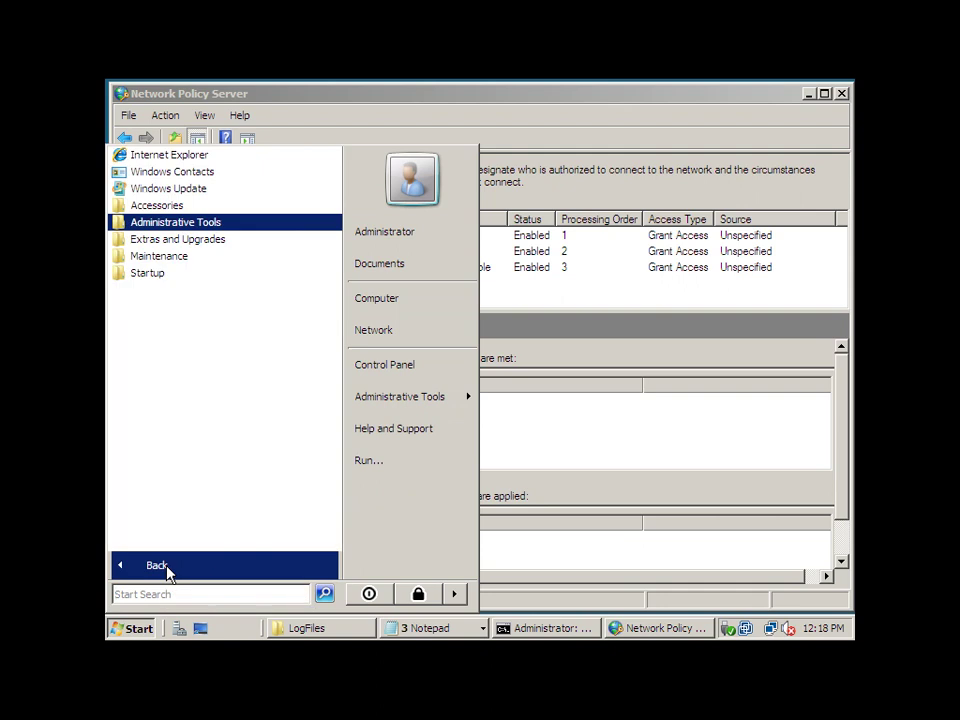
pyautogui.click(166, 568)
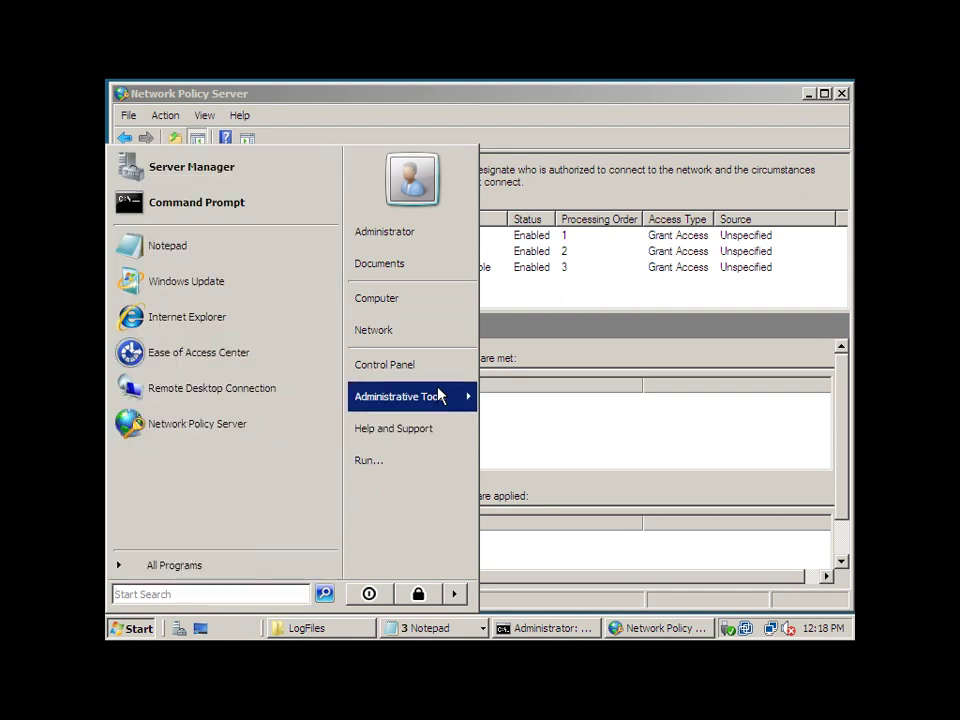
pyautogui.moveTo(437, 392)
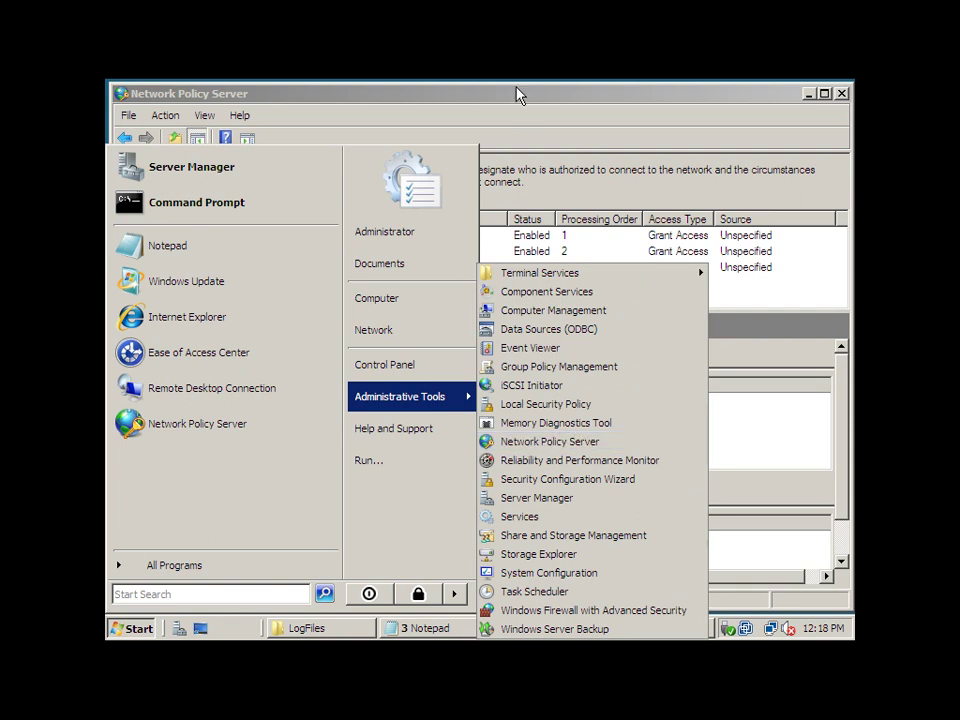
# Maximize the NPS console, widen the navigation tree, and return to the NPS (Local) Getting Started page
pyautogui.moveTo(529, 106); pyautogui.dragTo(484, 116)
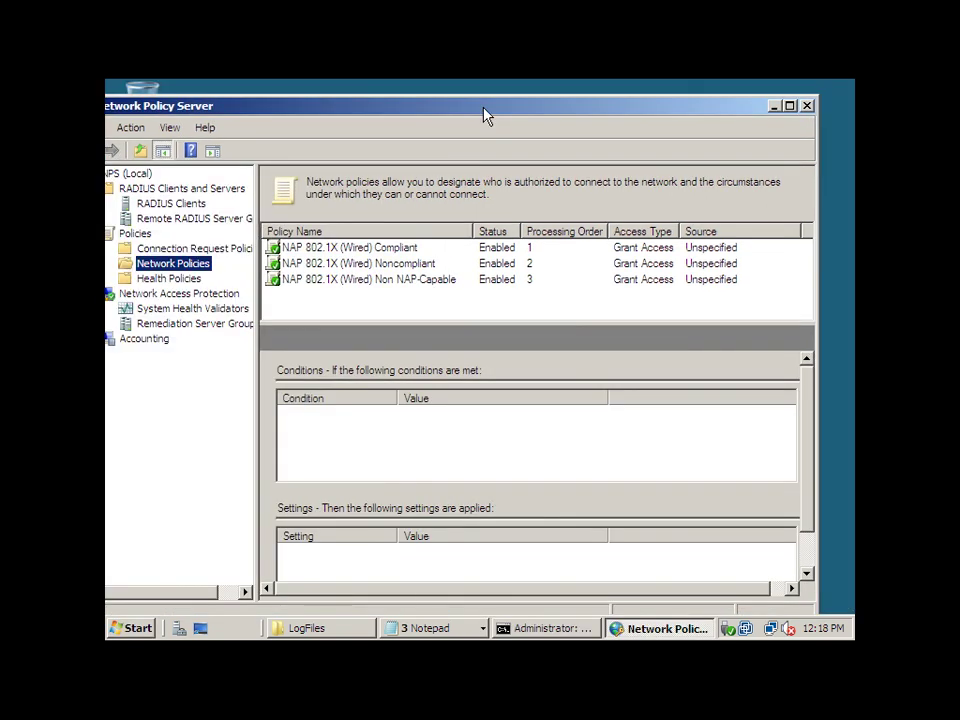
pyautogui.click(789, 105)
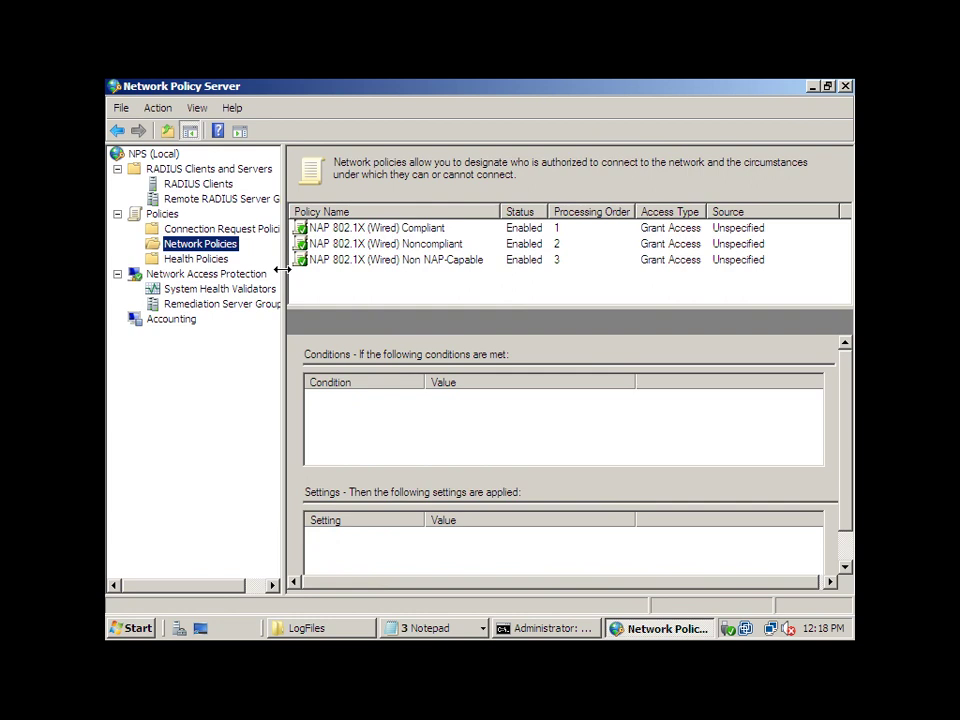
pyautogui.moveTo(284, 268); pyautogui.dragTo(358, 279)
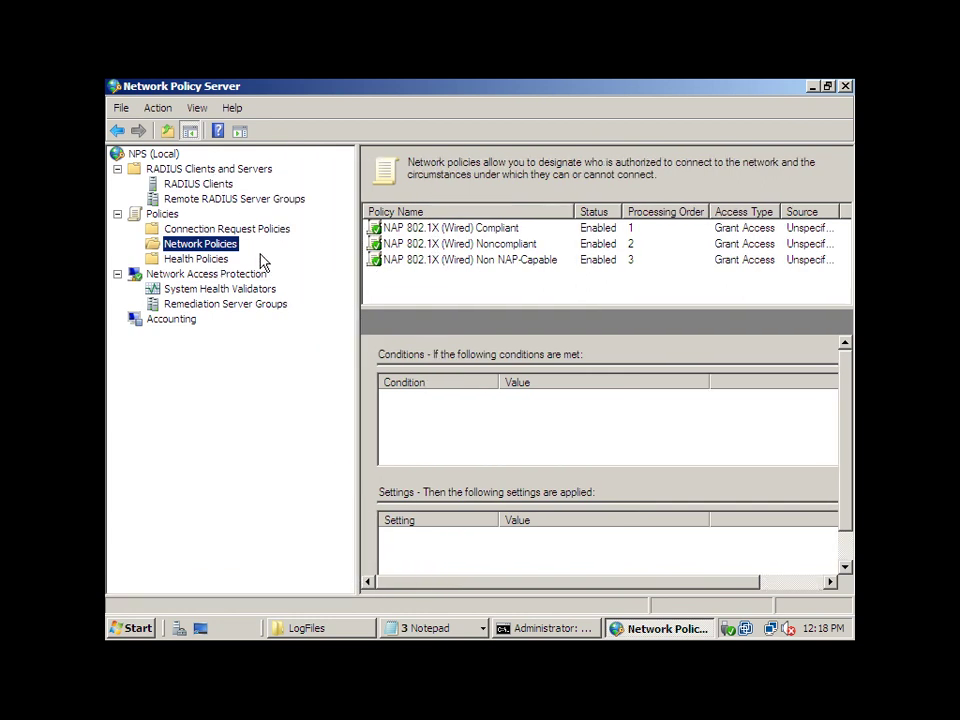
pyautogui.click(190, 184)
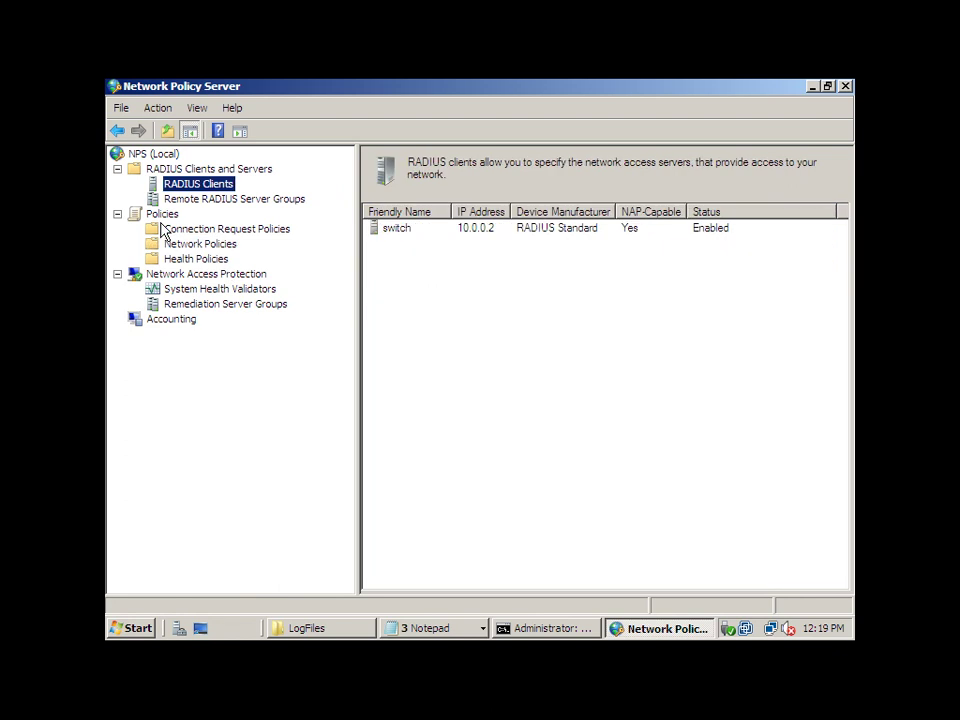
pyautogui.click(158, 155)
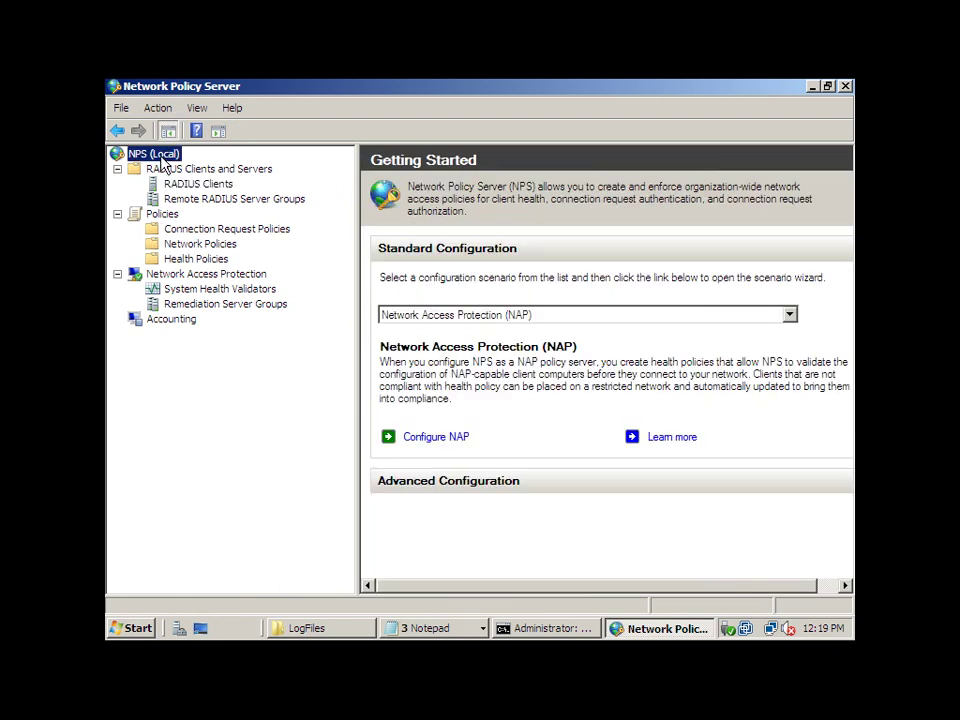
# Start Configure NAP with IEEE 802.1X (Wired) as the connection method and continue to the next page
pyautogui.click(436, 440)
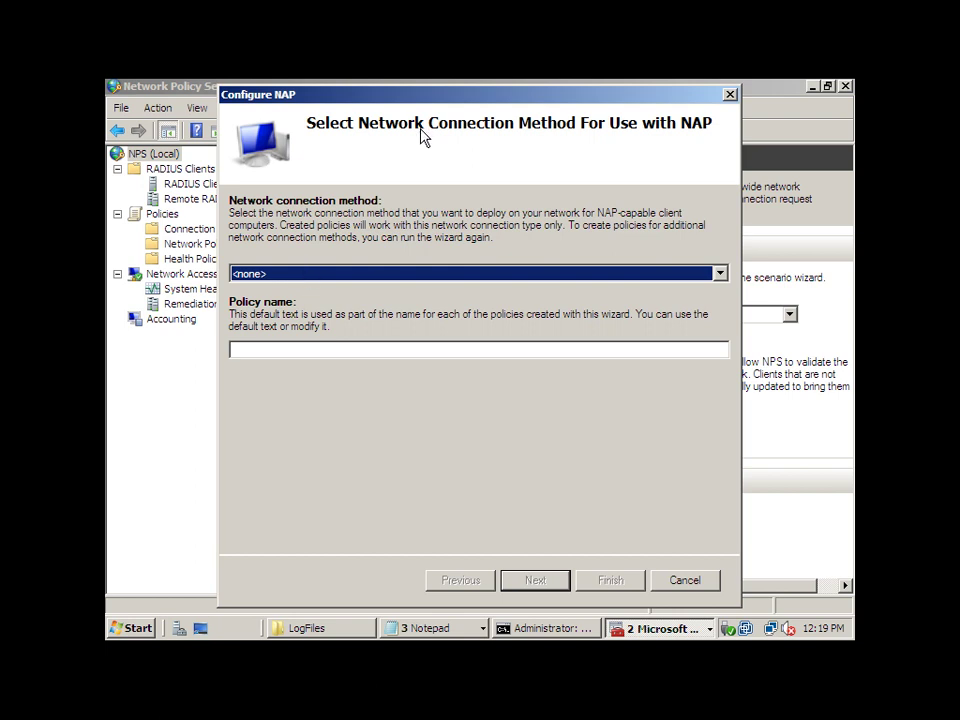
pyautogui.click(318, 275)
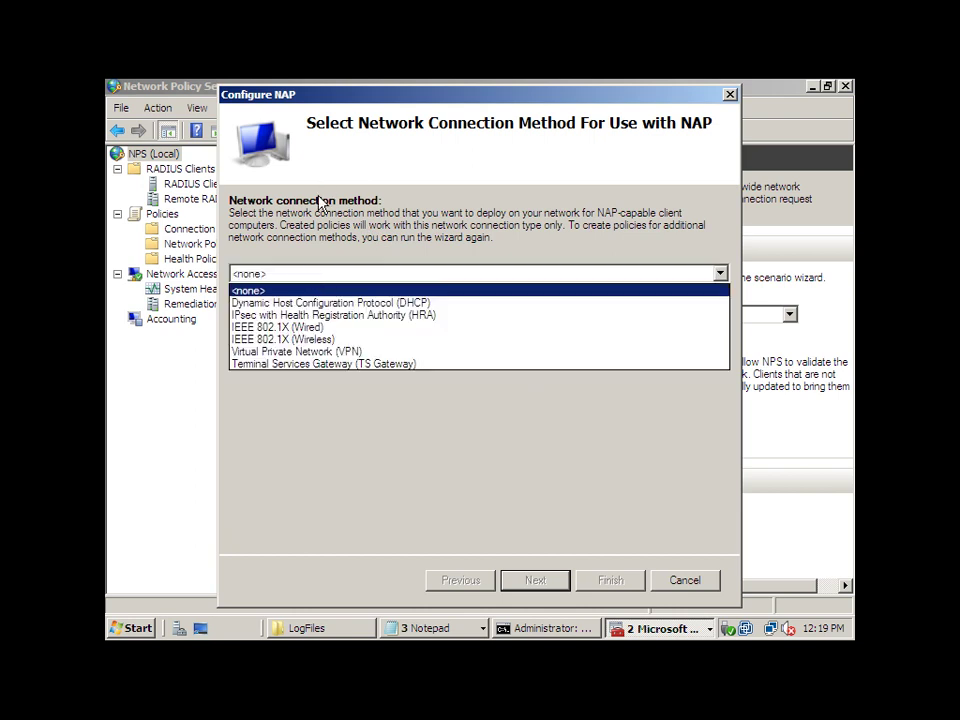
pyautogui.click(308, 328)
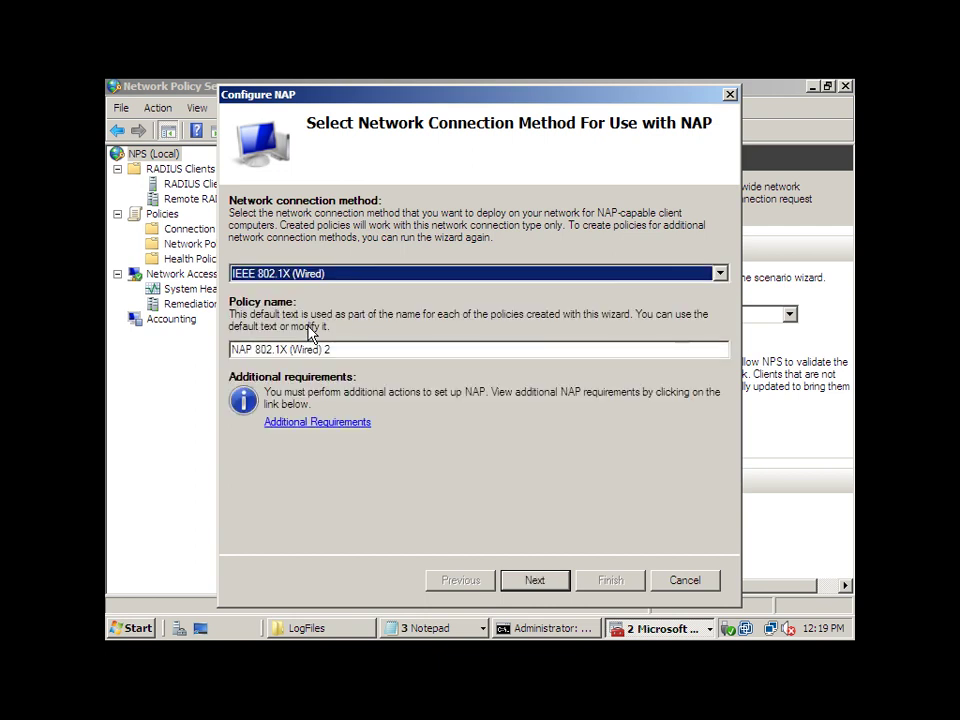
pyautogui.click(543, 582)
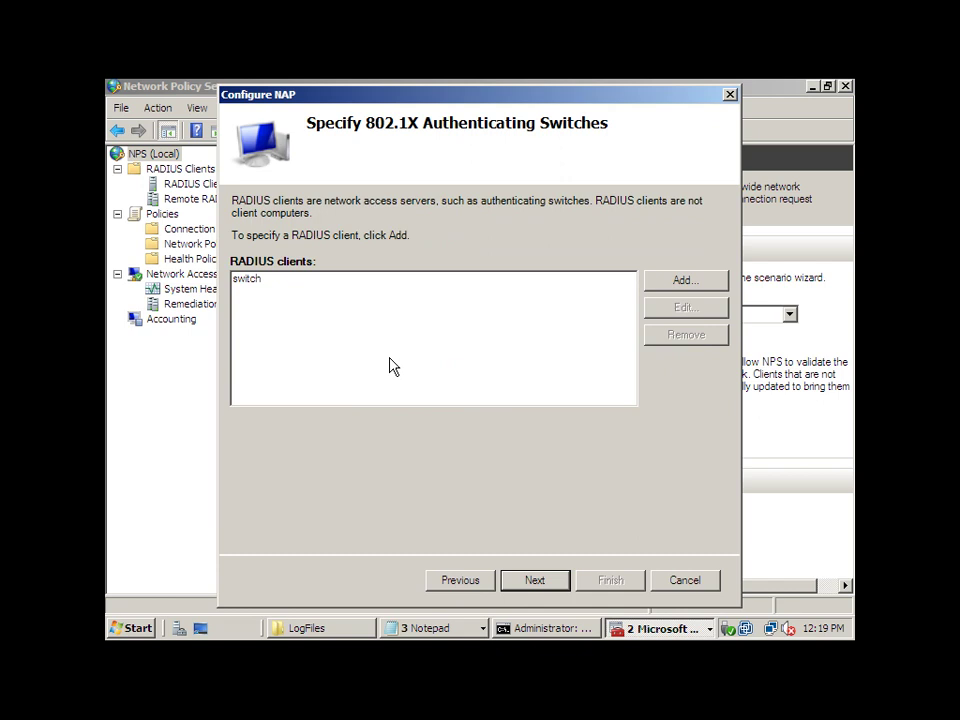
# Select the 'switch' RADIUS client in the authenticating switches list
pyautogui.click(252, 282)
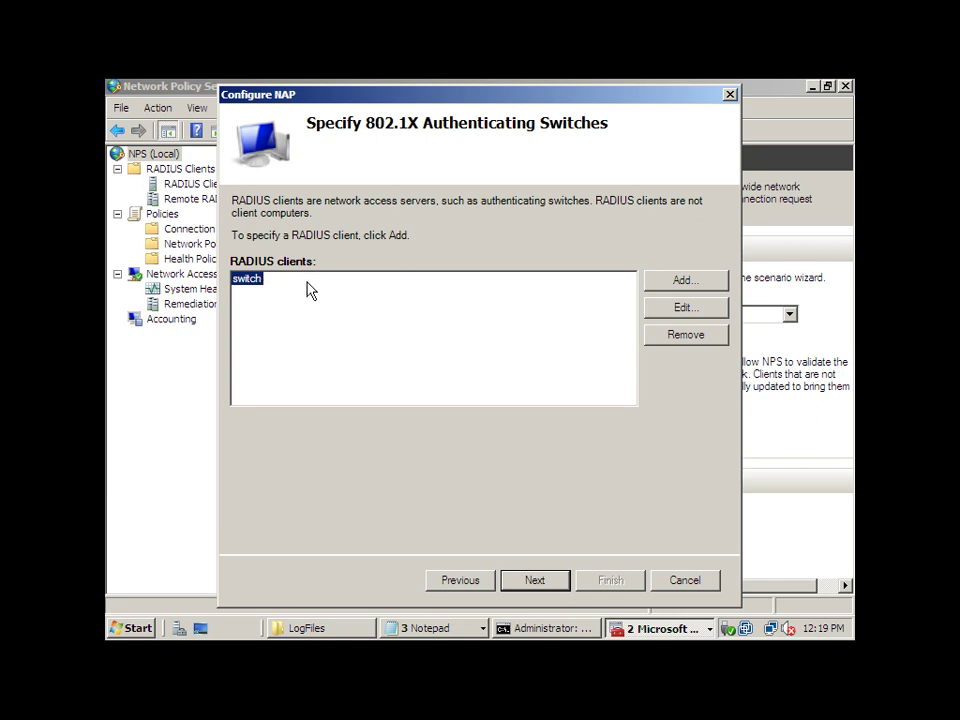
# Inspect the switch client's address 10.0.0.2 and shared secret fields, then close its properties with OK
pyautogui.click(700, 316)
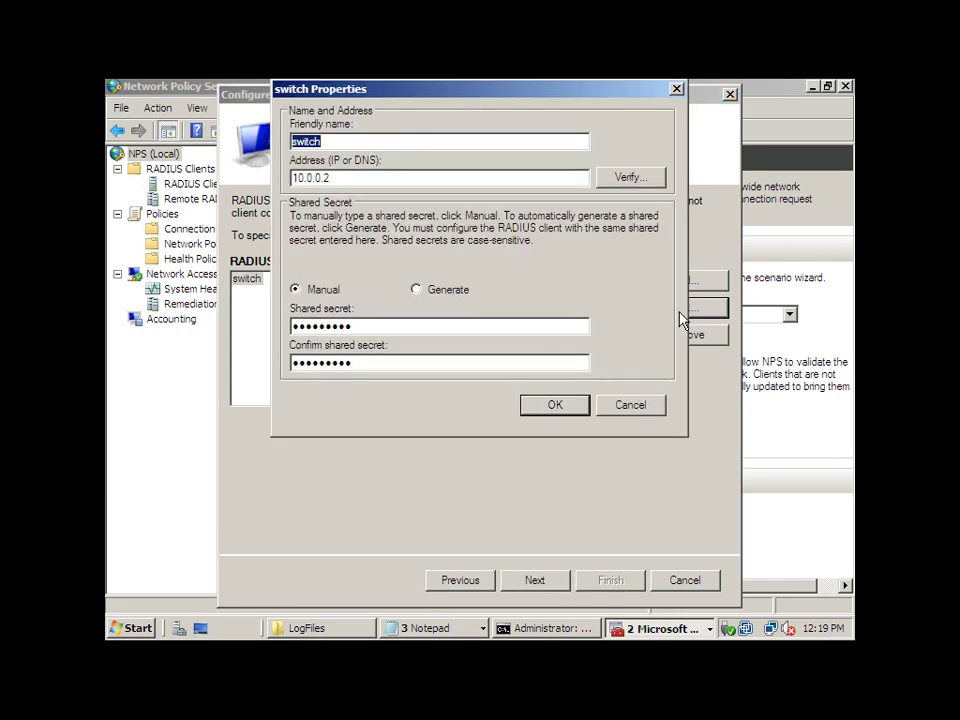
pyautogui.doubleClick(352, 179)
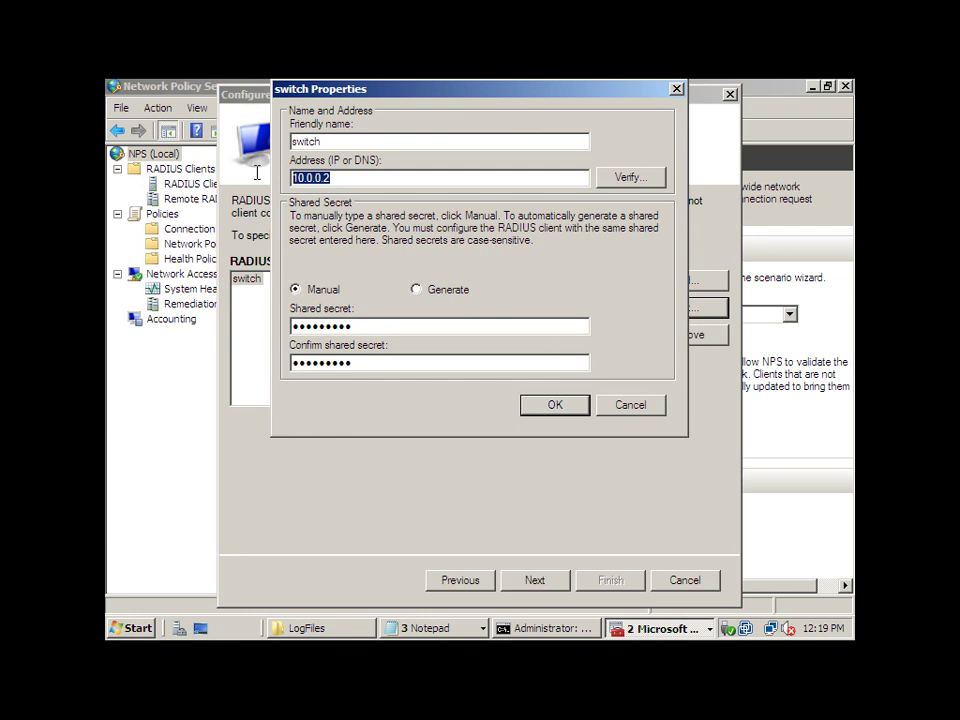
pyautogui.click(300, 290)
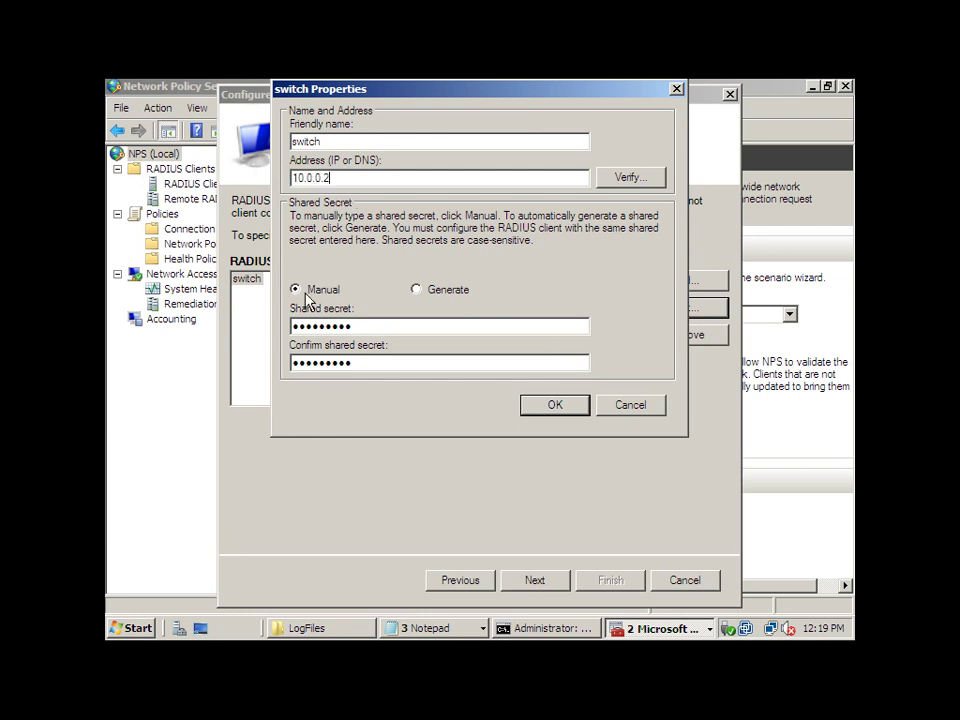
pyautogui.doubleClick(373, 362)
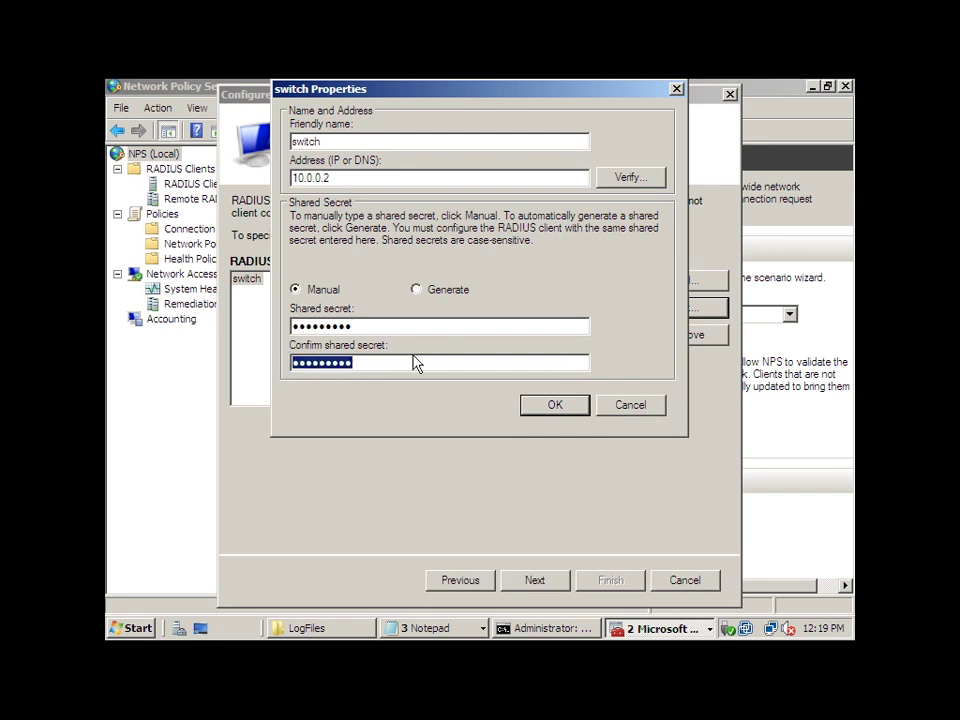
pyautogui.click(348, 325)
pyautogui.doubleClick(348, 325)
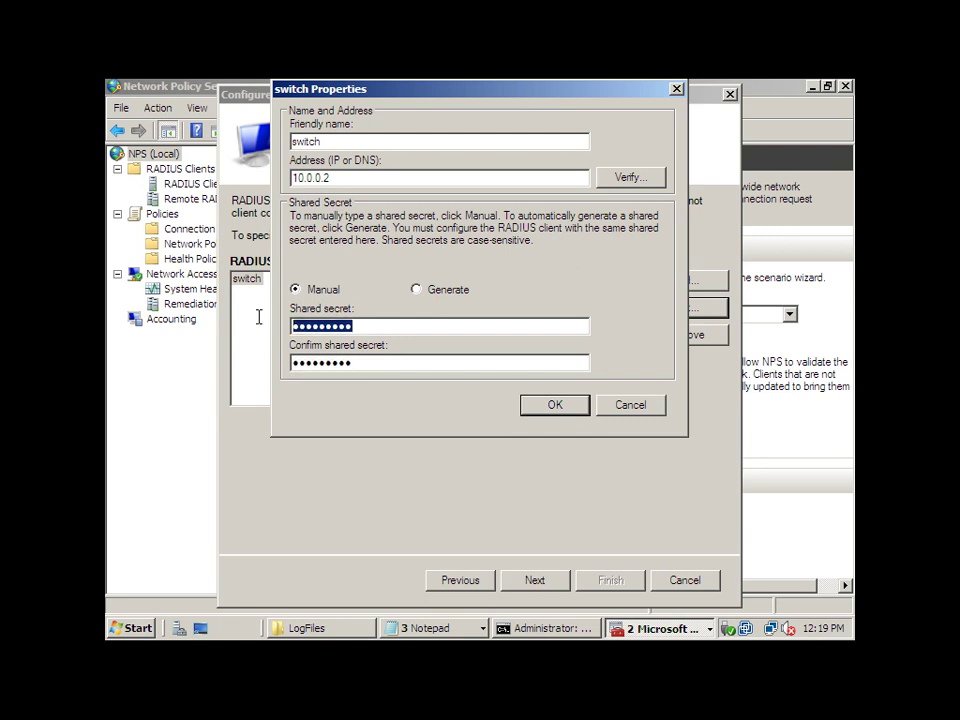
pyautogui.doubleClick(360, 362)
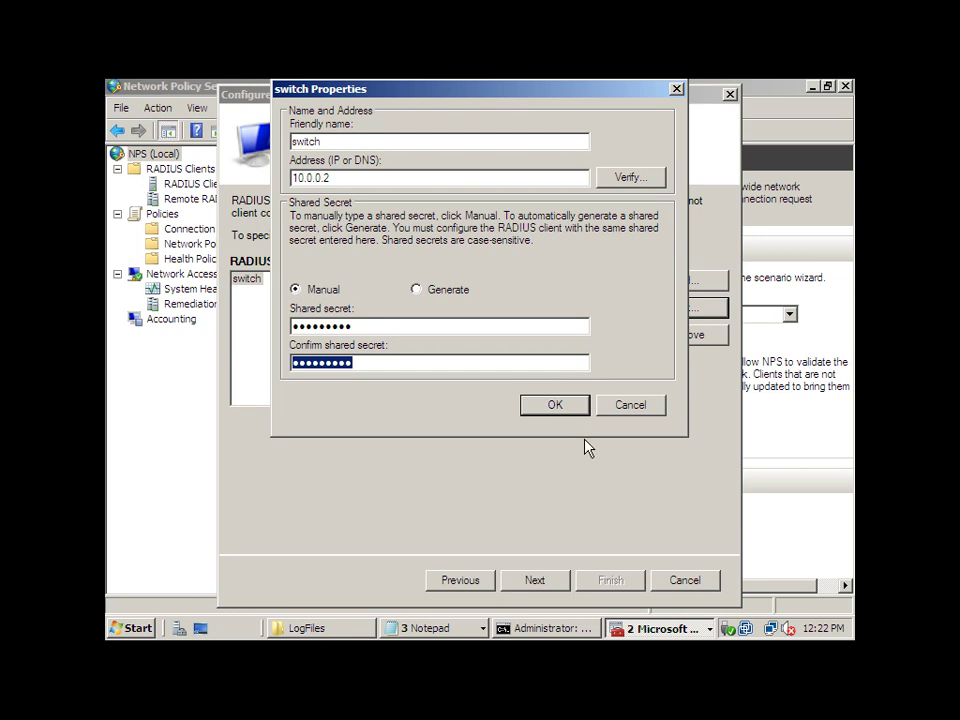
pyautogui.click(574, 407)
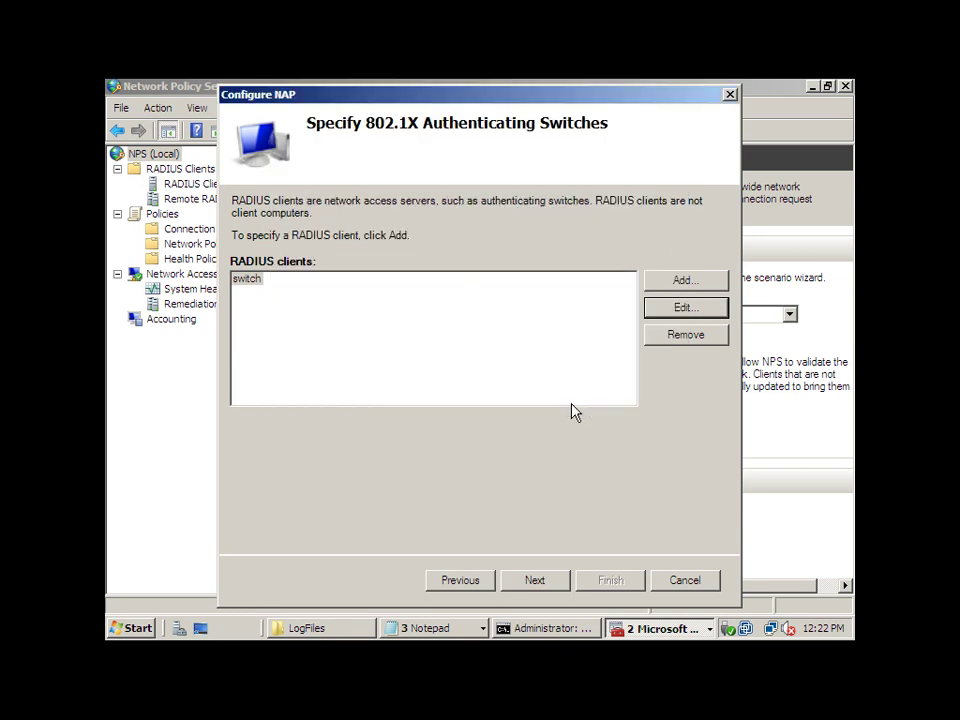
# Continue to the user and machine groups page, leaving both group lists empty
pyautogui.click(537, 581)
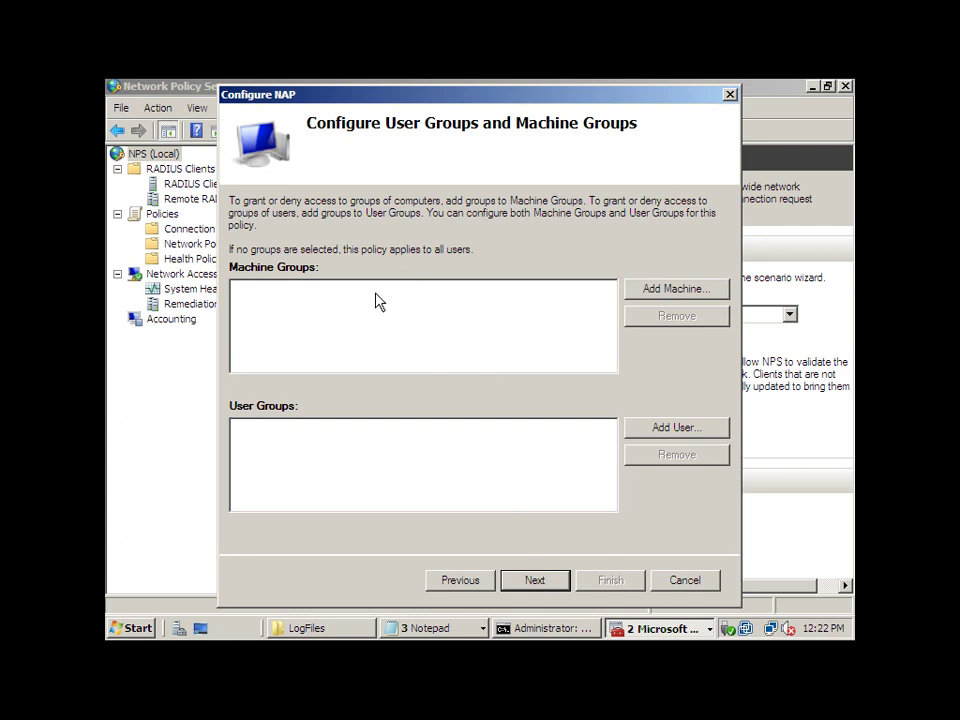
# Move to the authentication method page and inspect the NPS.test.com server certificate name, with PEAP-MS-CHAP v2 enabled
pyautogui.click(548, 584)
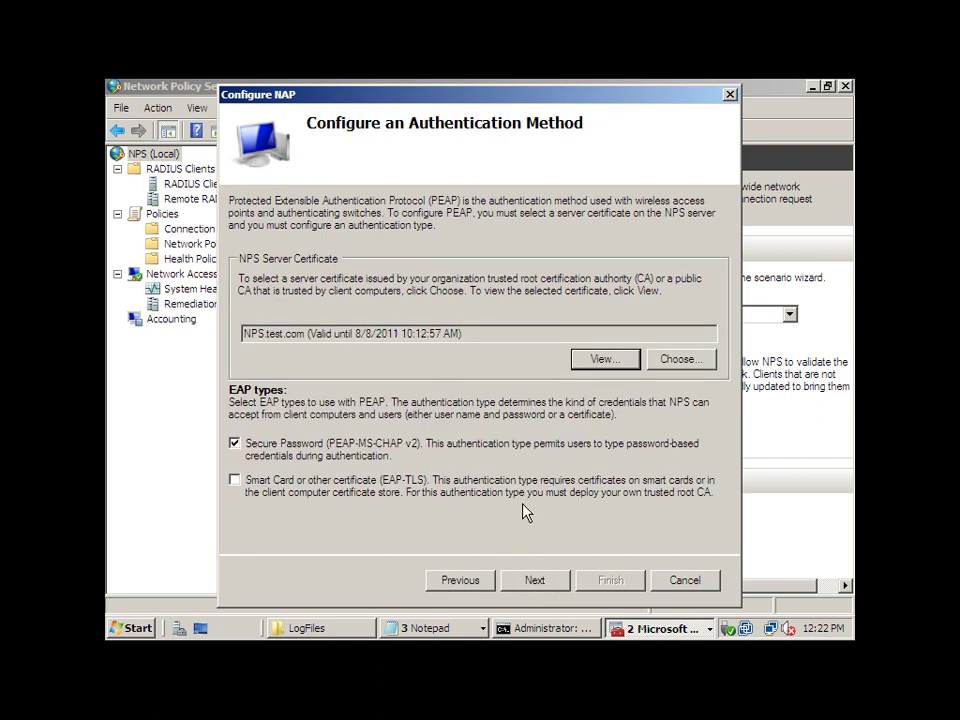
pyautogui.moveTo(291, 333); pyautogui.dragTo(540, 358)
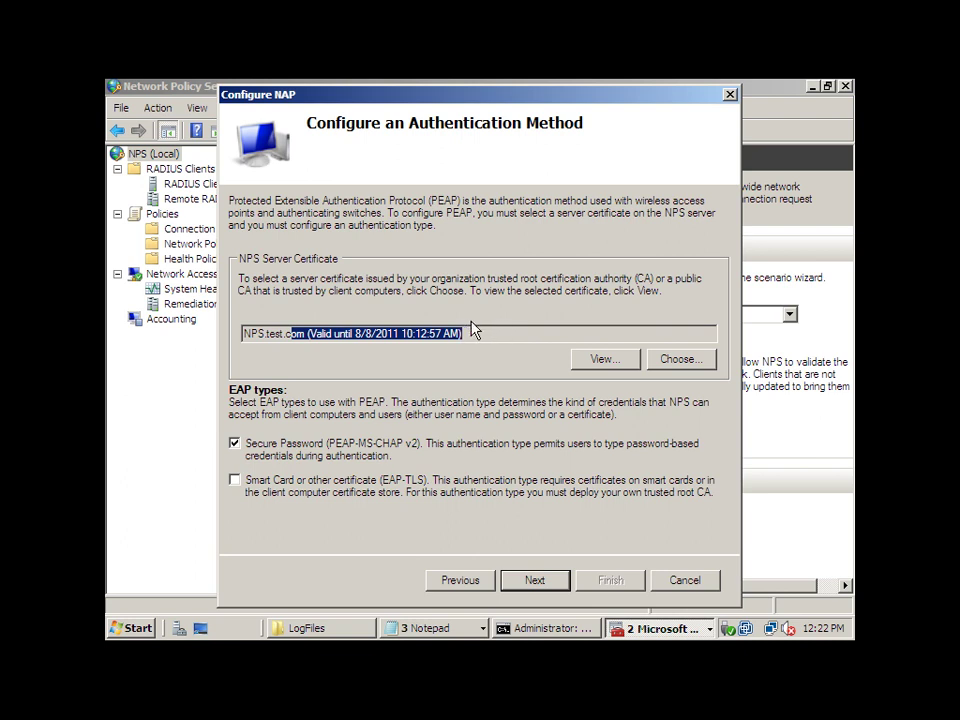
pyautogui.moveTo(482, 336); pyautogui.dragTo(389, 340)
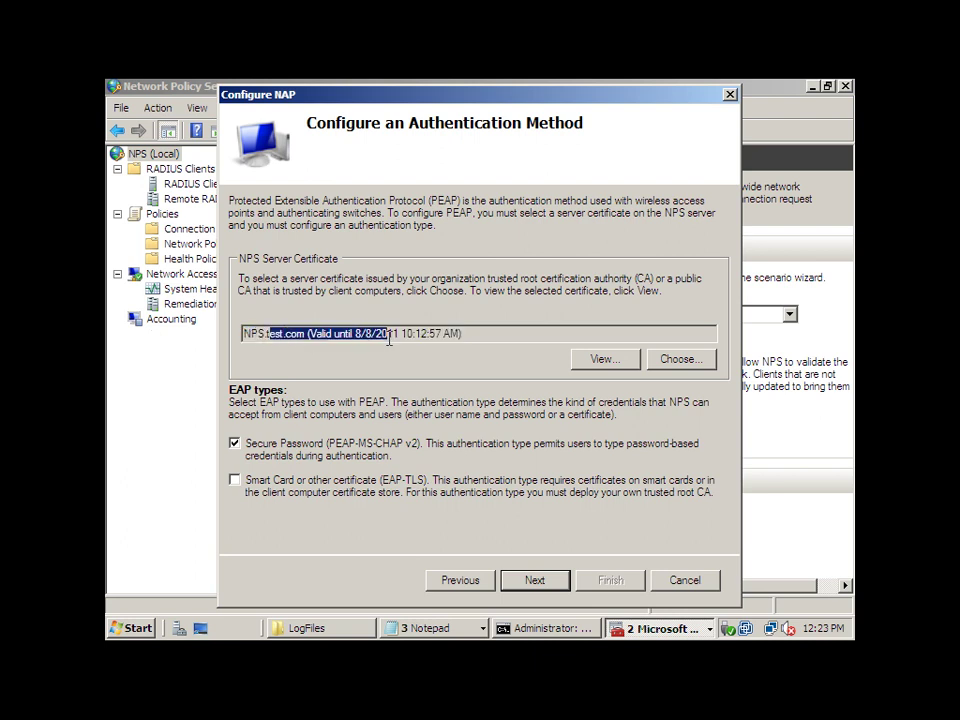
pyautogui.click(469, 334)
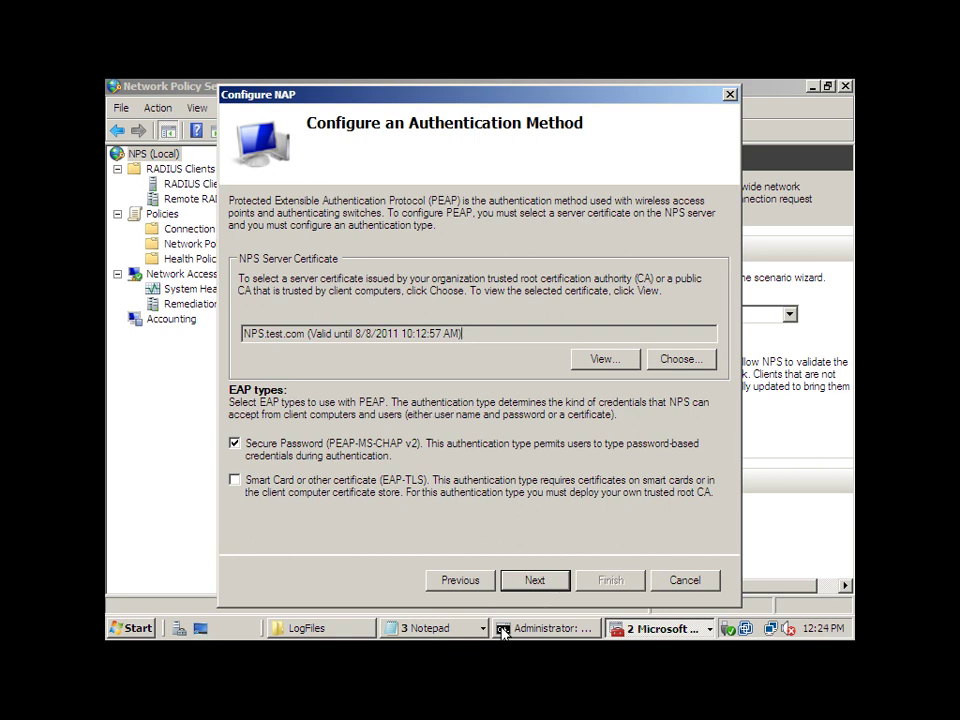
# On Configure VLANs, open the organization VLAN settings and review the Tunnel-Type, Tunnel-Medium-Type, Tunnel-Assignment-ID and Tunnel-Pvt-Group-ID attributes
pyautogui.click(545, 588)
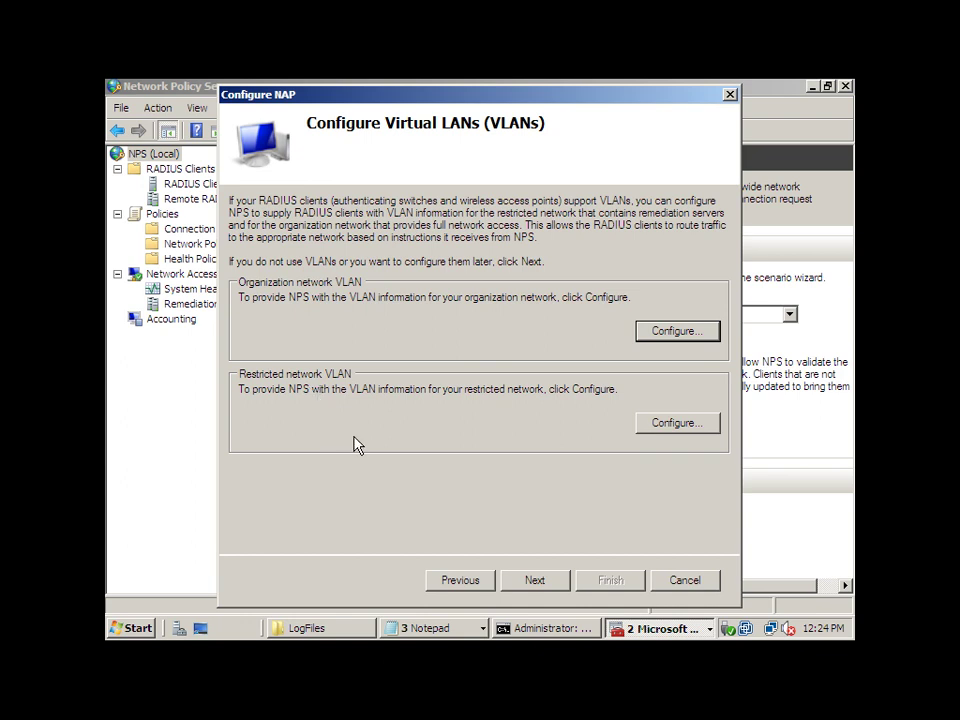
pyautogui.click(692, 333)
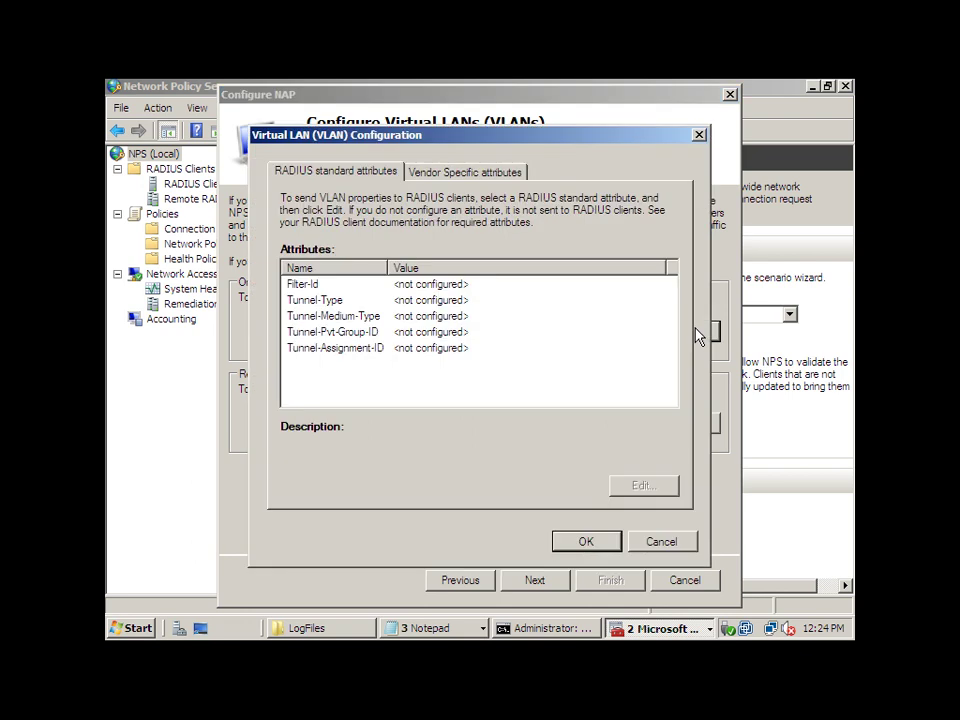
pyautogui.click(331, 304)
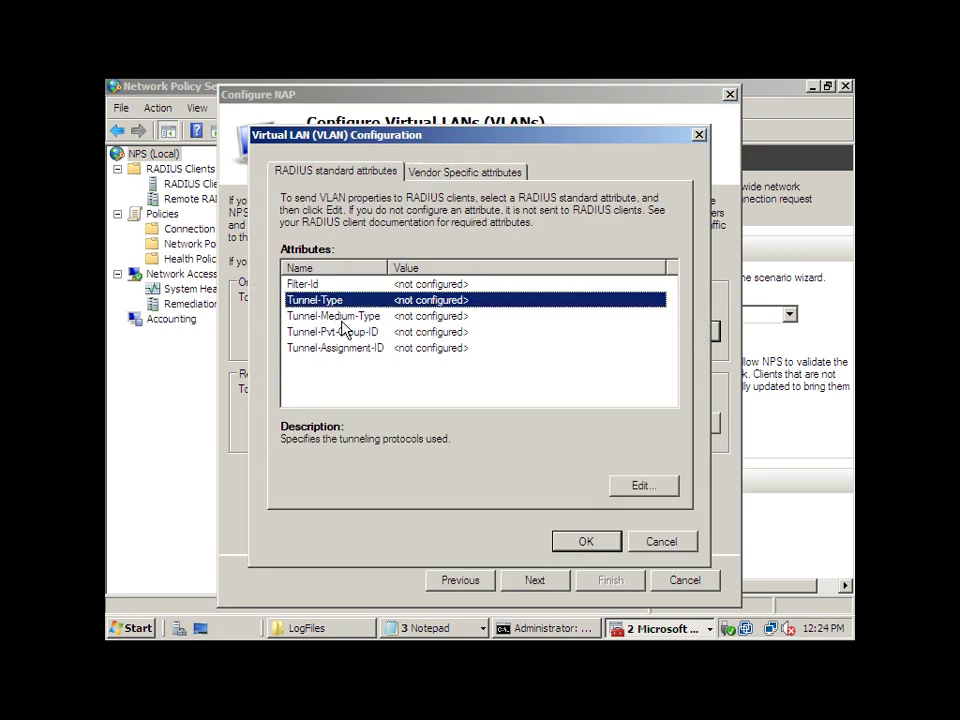
pyautogui.click(338, 318)
pyautogui.click(349, 348)
pyautogui.click(349, 332)
pyautogui.click(351, 316)
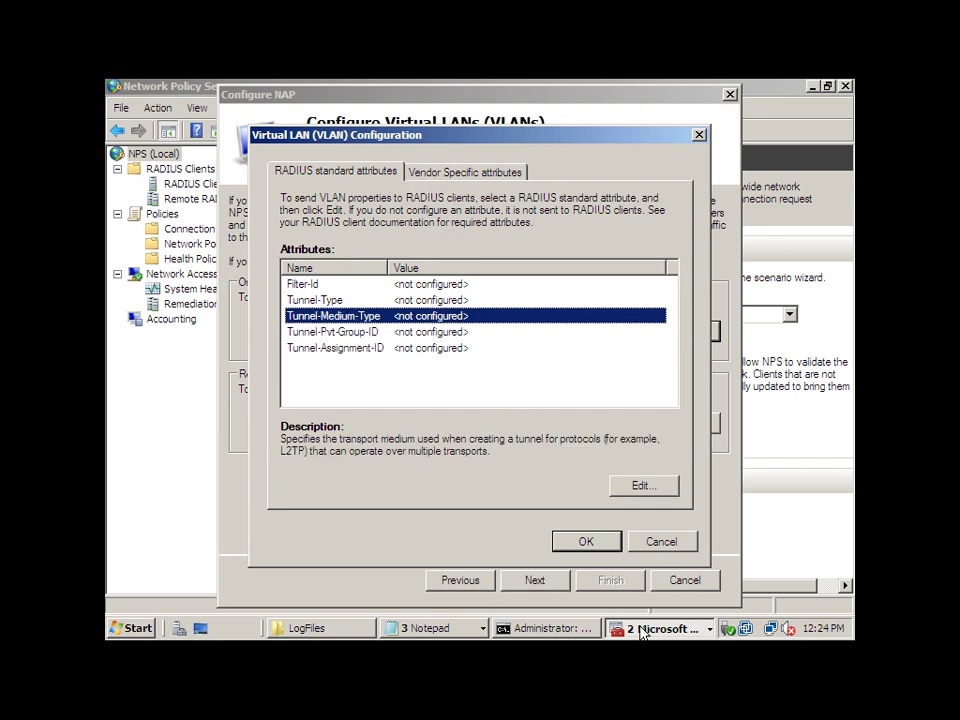
# Close the VLAN settings unchanged and bring the NAP 802.1X step-by-step guide forward
pyautogui.click(663, 545)
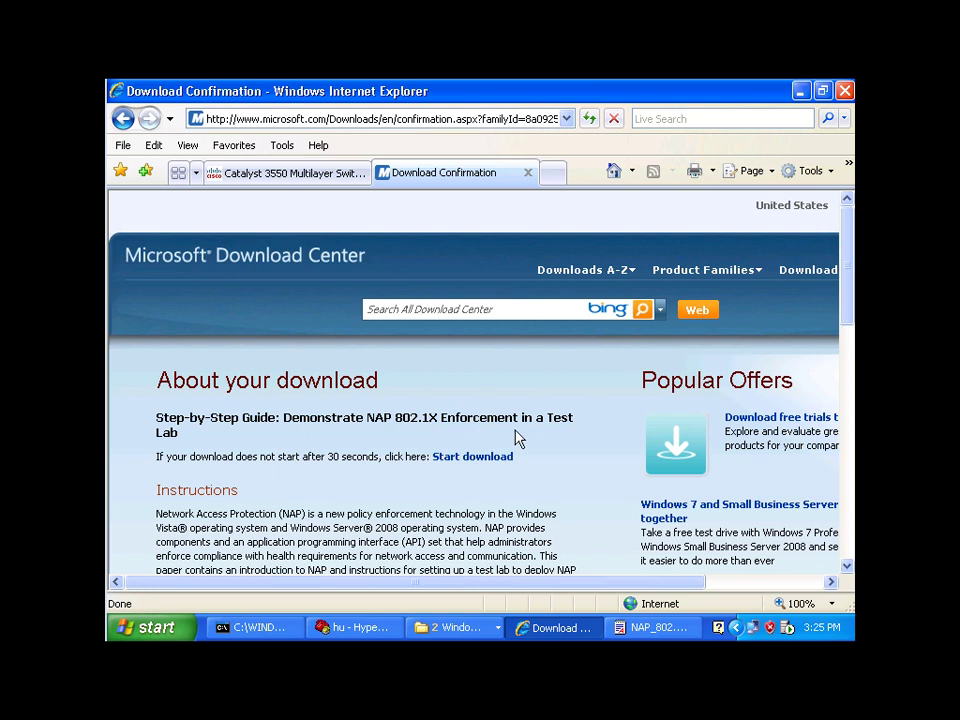
pyautogui.click(650, 628)
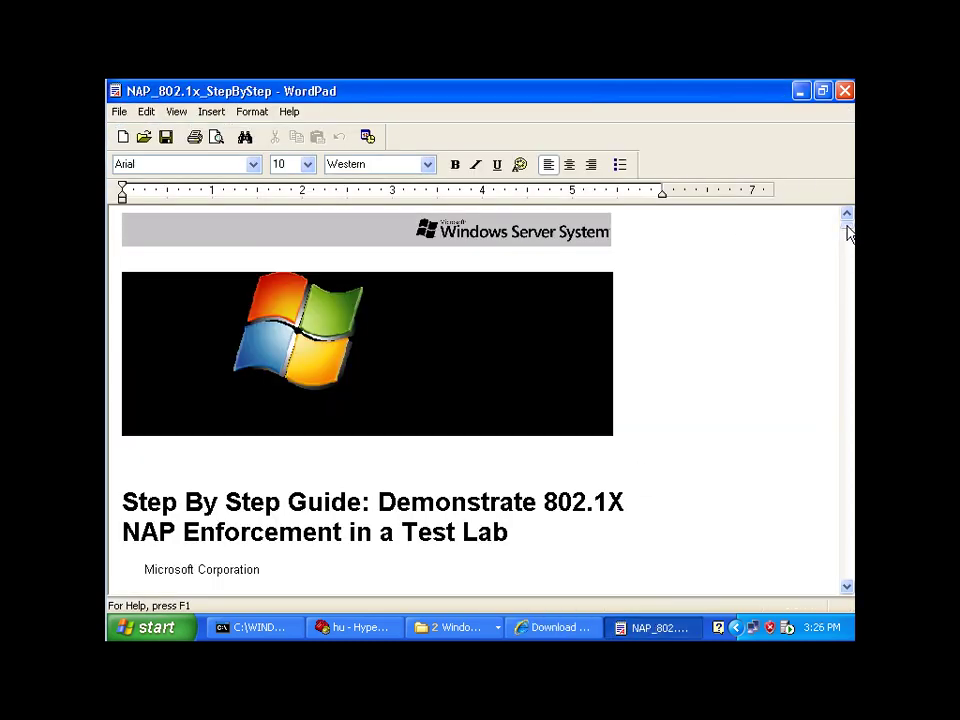
# Scroll the guide to the Windows Server 2008 system health validator instructions, then lock the workstation
pyautogui.moveTo(845, 231); pyautogui.dragTo(850, 455)
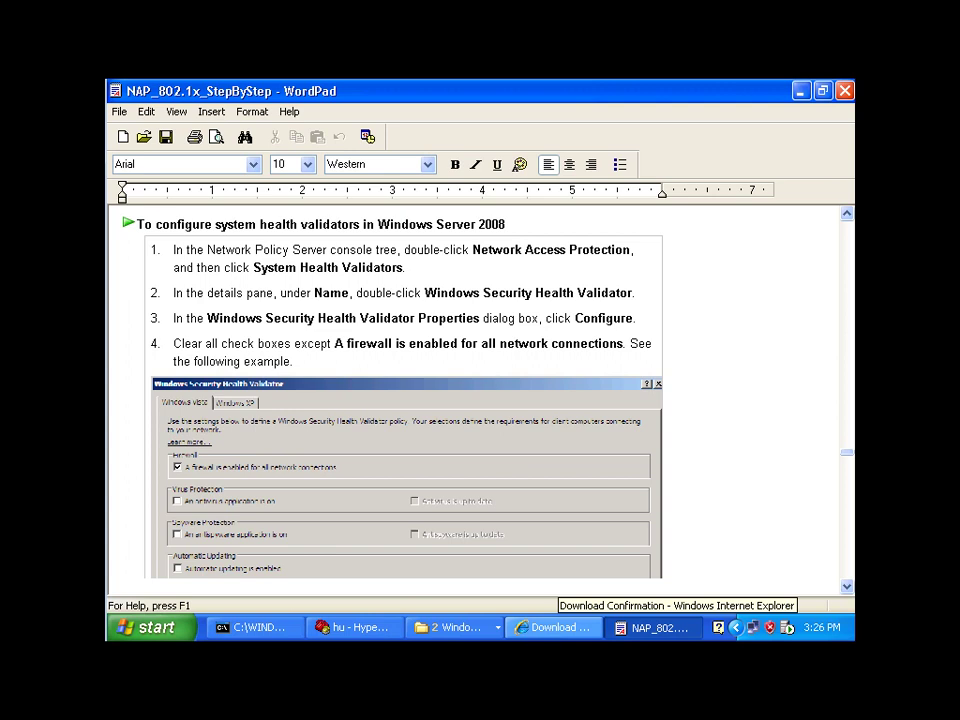
pyautogui.press('super+l')
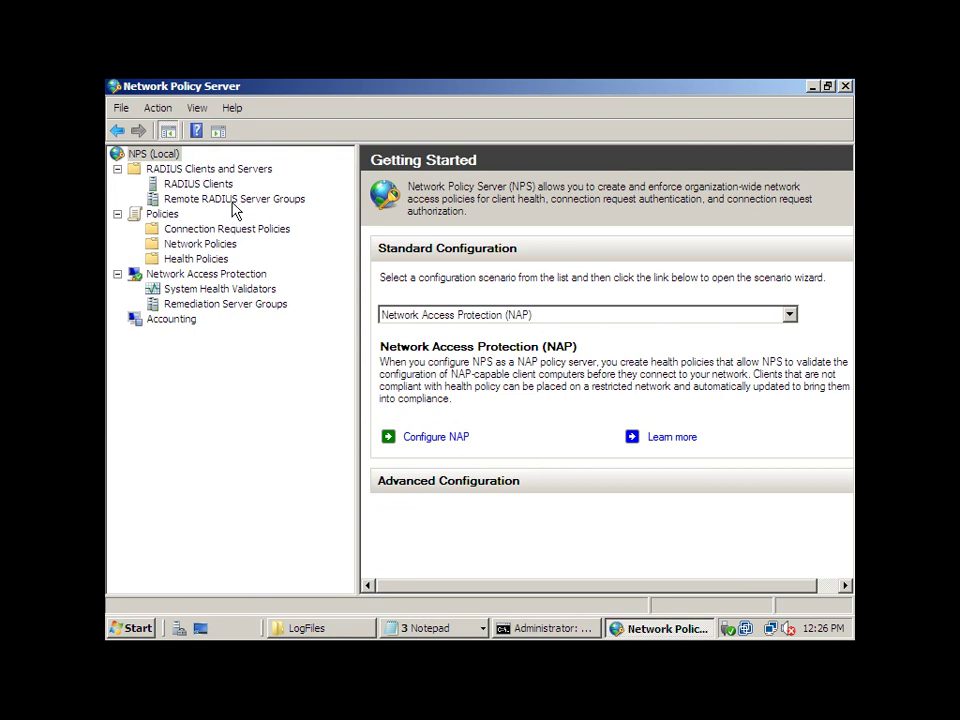
# Review the switch RADIUS client, remote server groups, connection request and network policies, ending on Health Policies
pyautogui.click(210, 189)
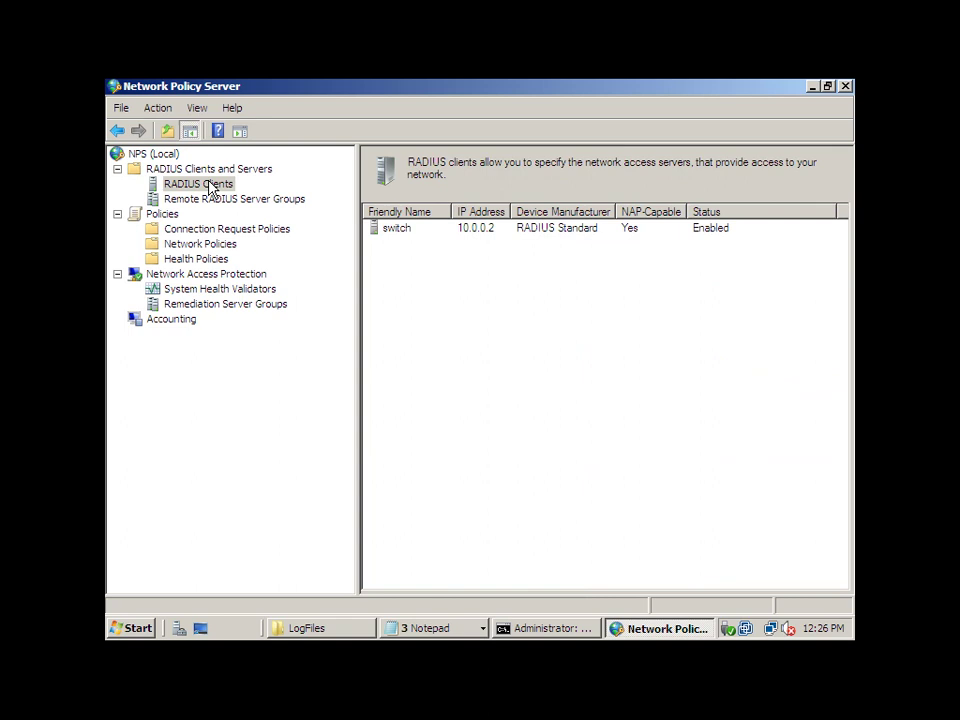
pyautogui.click(405, 231)
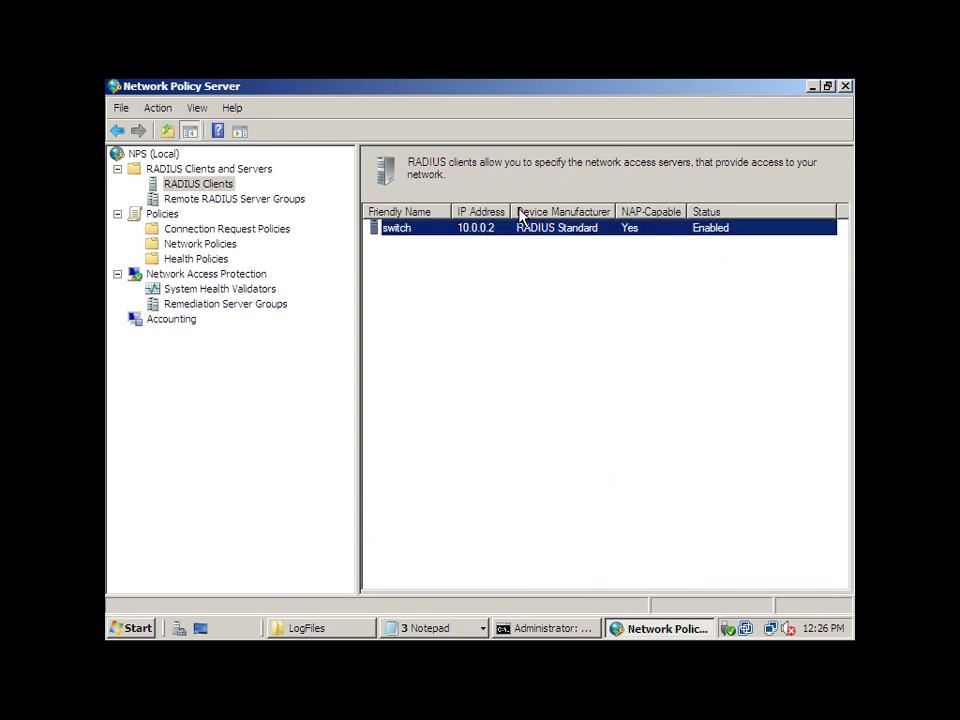
pyautogui.moveTo(511, 211); pyautogui.dragTo(553, 212)
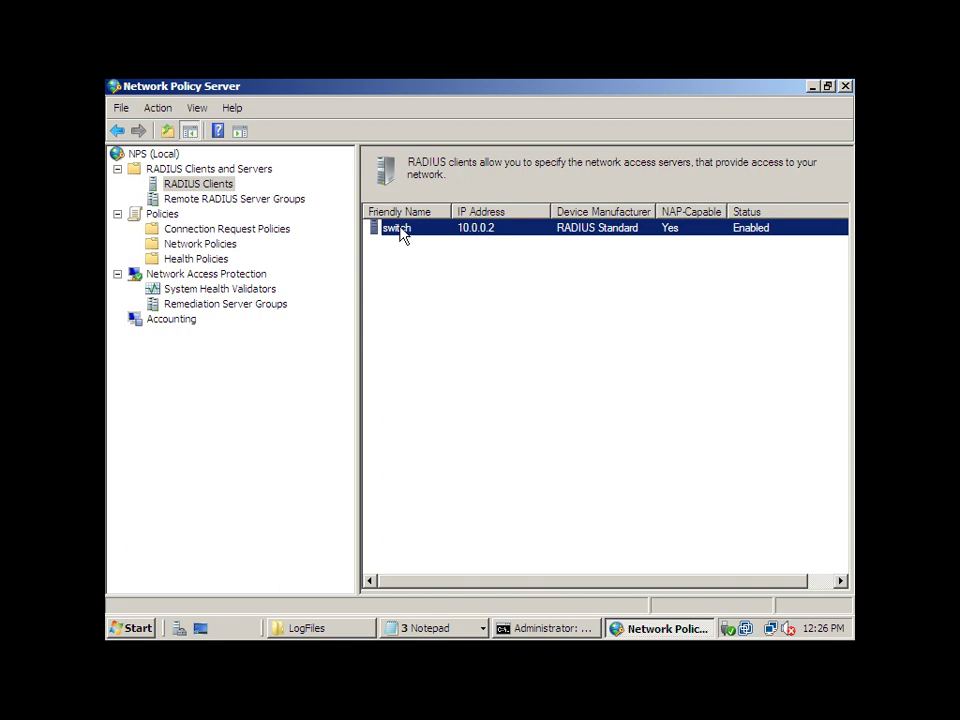
pyautogui.click(250, 199)
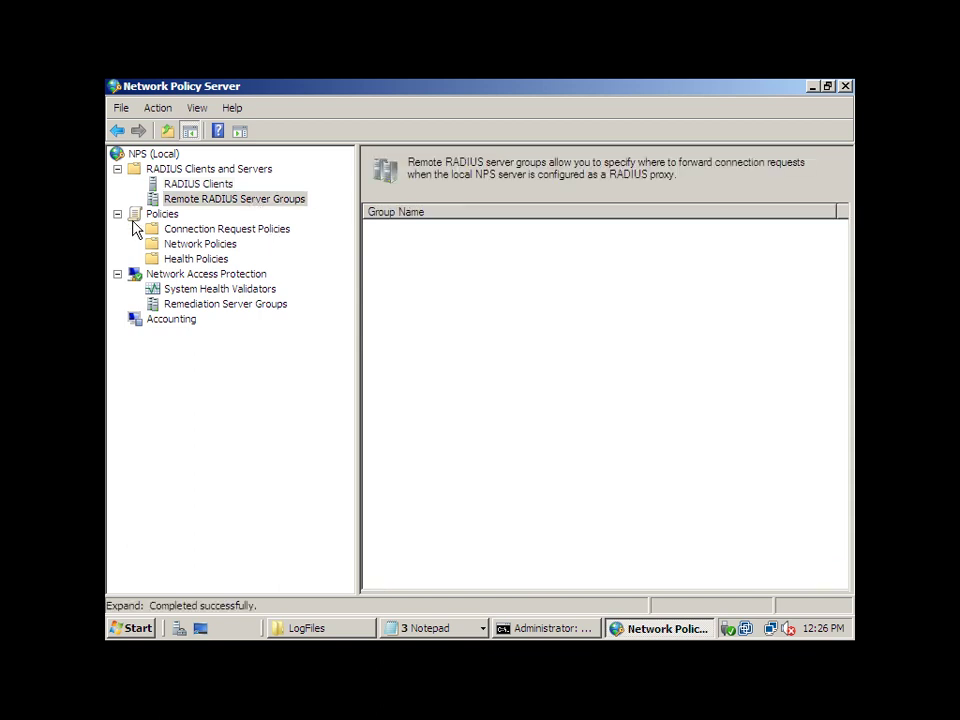
pyautogui.click(201, 234)
pyautogui.click(210, 246)
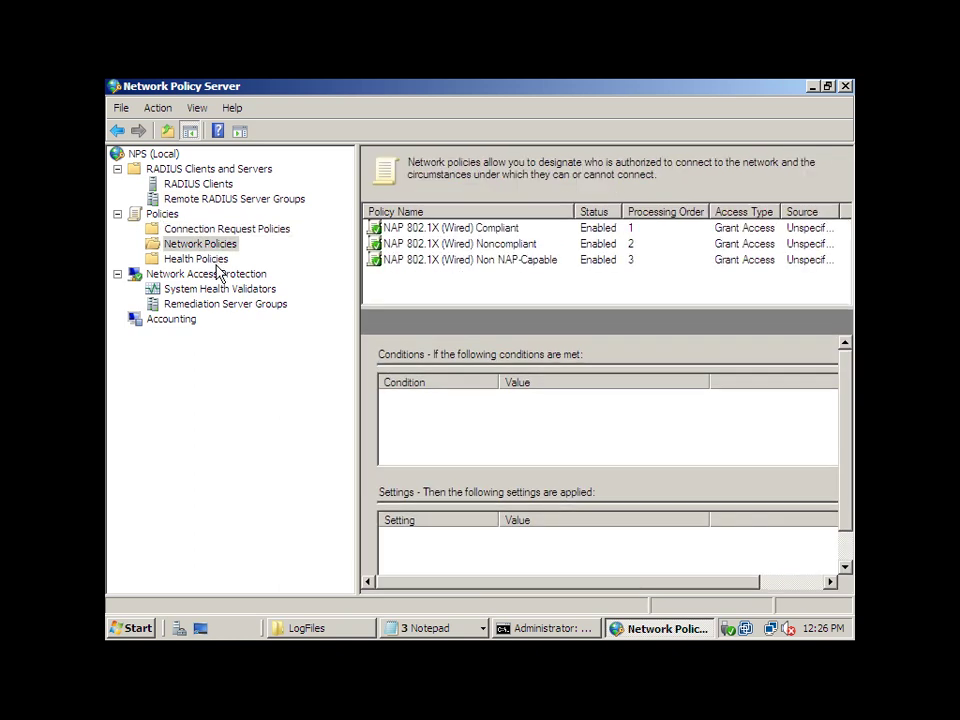
pyautogui.click(200, 260)
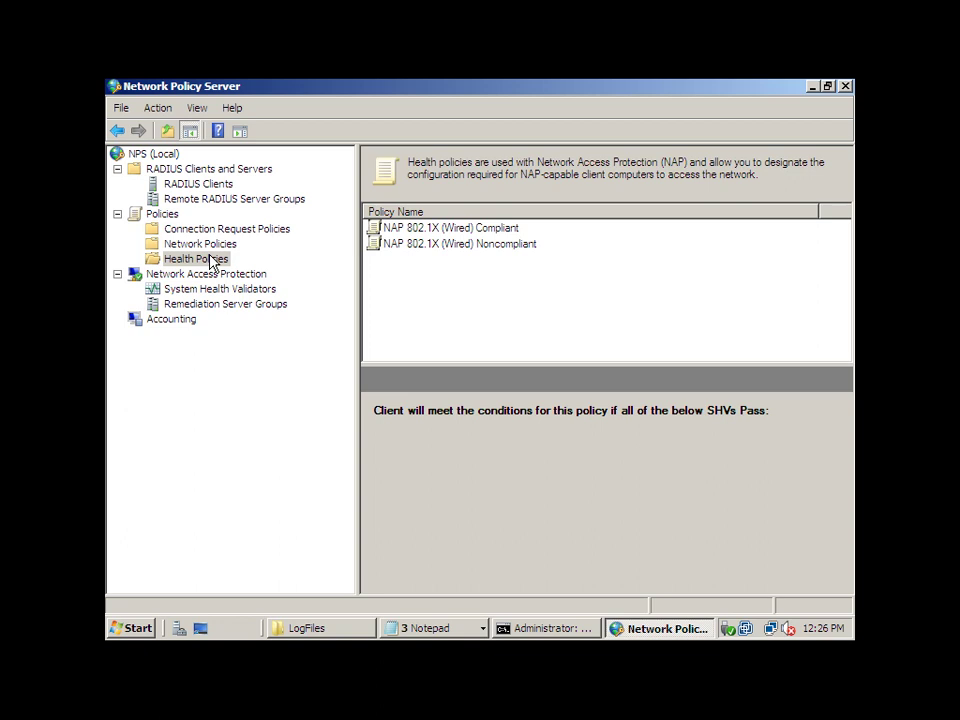
pyautogui.click(214, 259)
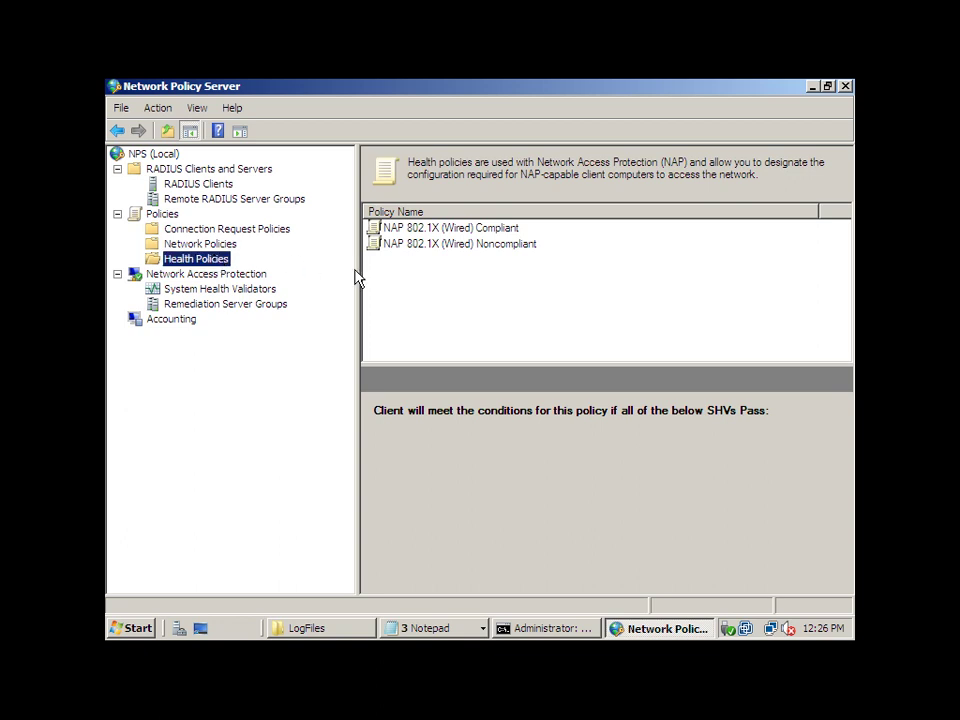
# Review the NAP 802.1X (Wired) Compliant health policy's SHV conditions, closing without saving
pyautogui.click(484, 231)
pyautogui.rightClick(484, 231)
pyautogui.click(516, 213)
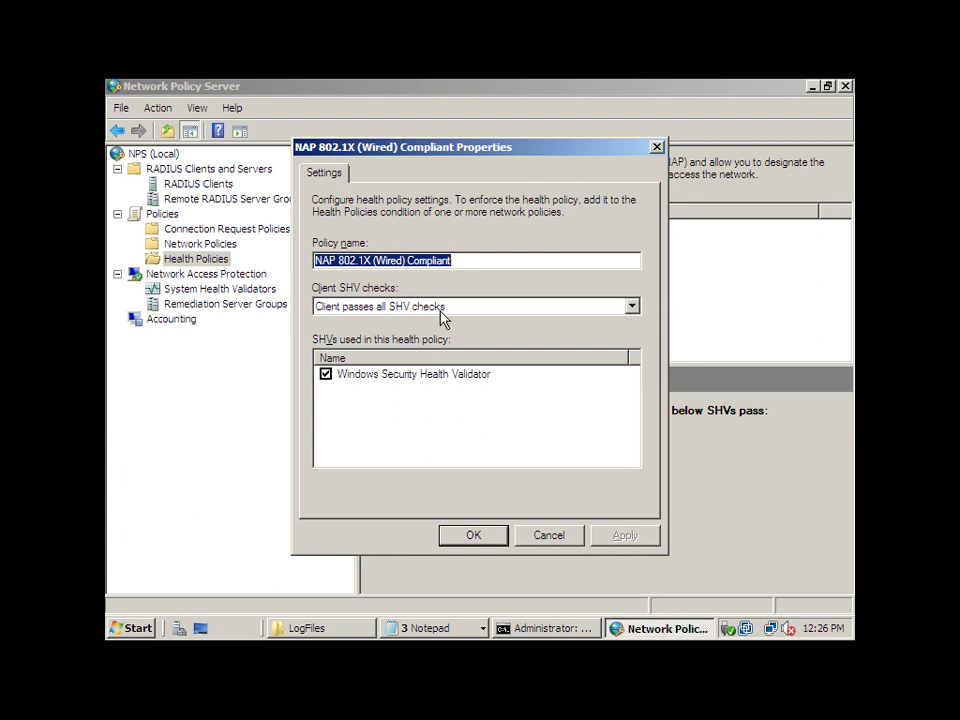
pyautogui.click(405, 262)
pyautogui.moveTo(406, 262); pyautogui.dragTo(533, 265)
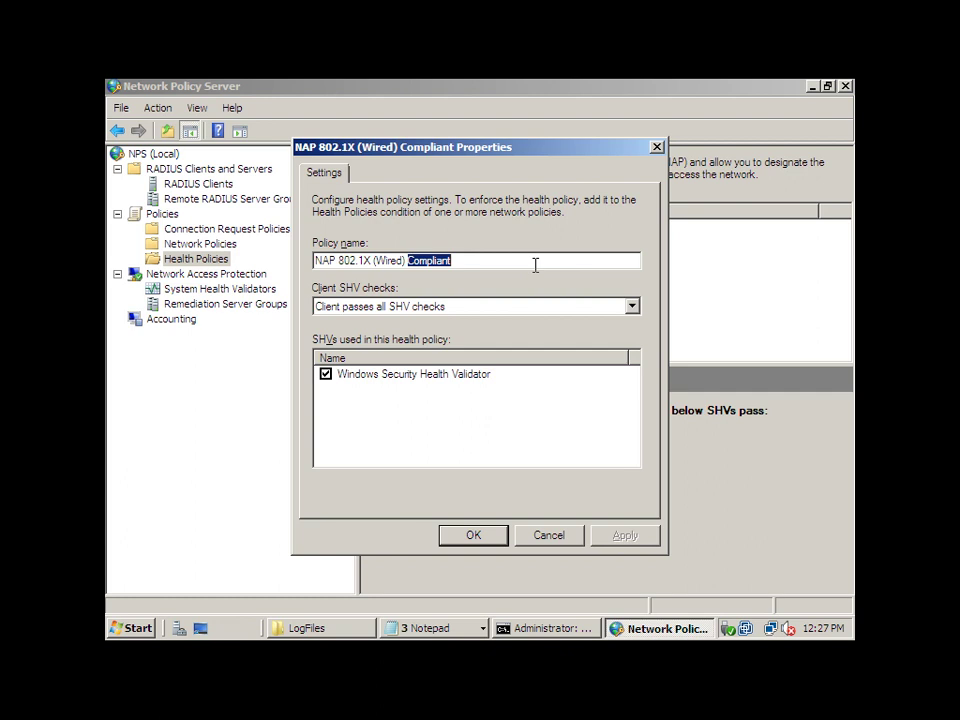
pyautogui.click(563, 543)
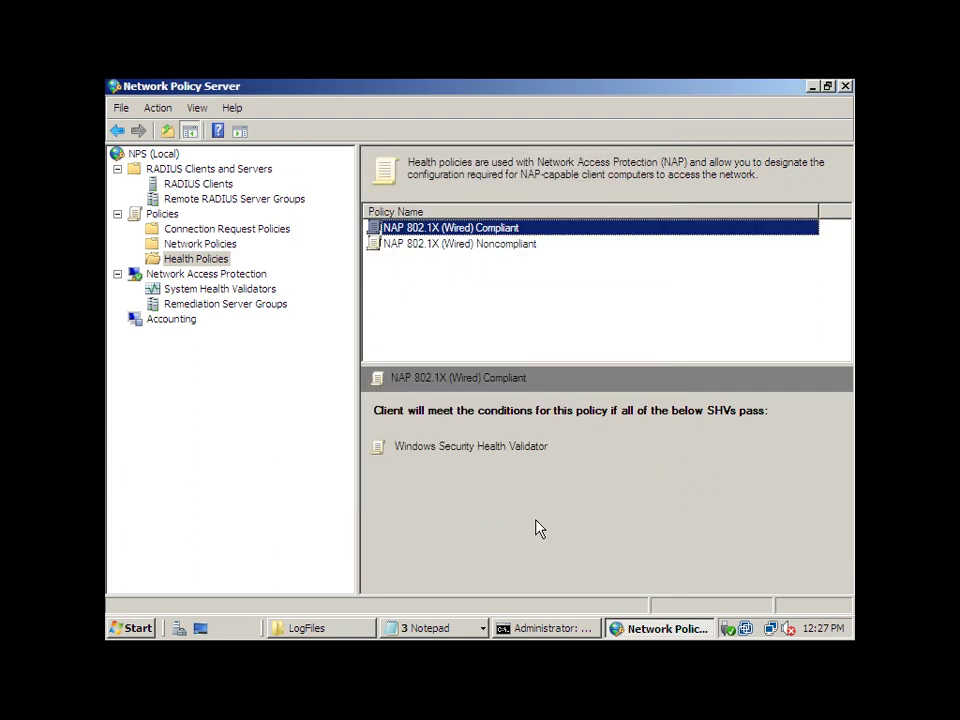
# Review the Noncompliant health policy's SHV conditions, closing its properties without saving
pyautogui.click(418, 249)
pyautogui.rightClick(418, 249)
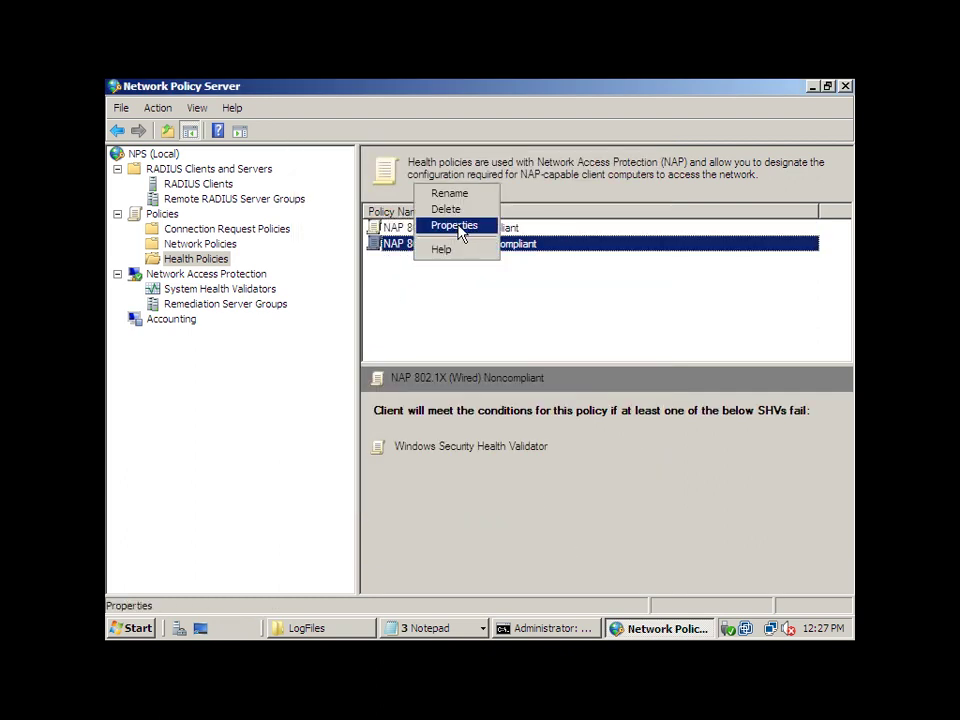
pyautogui.click(459, 225)
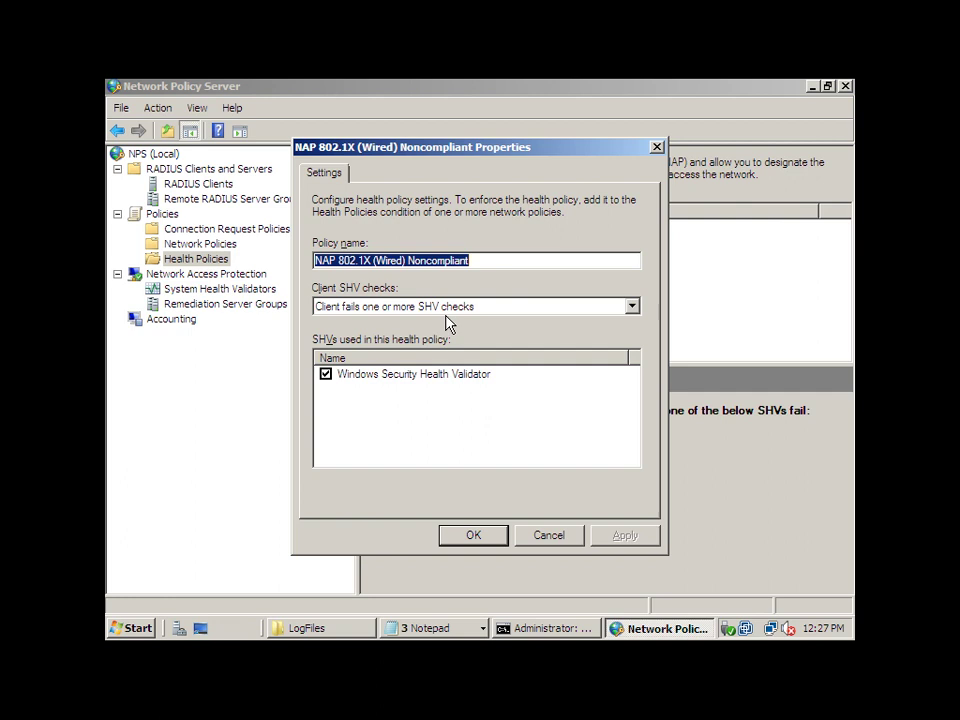
pyautogui.click(556, 537)
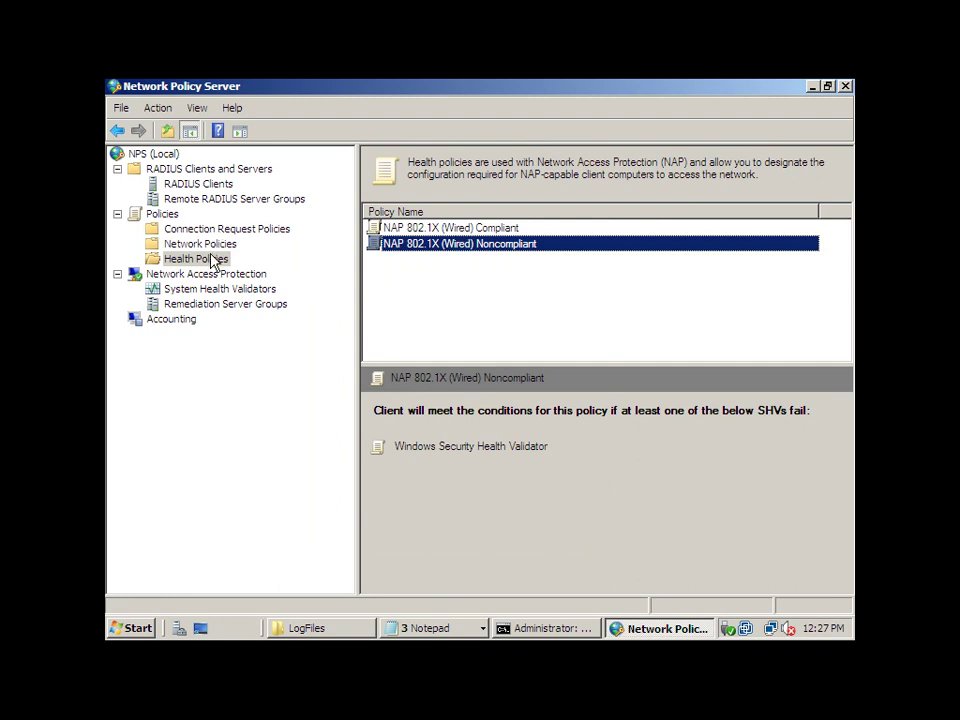
pyautogui.click(215, 247)
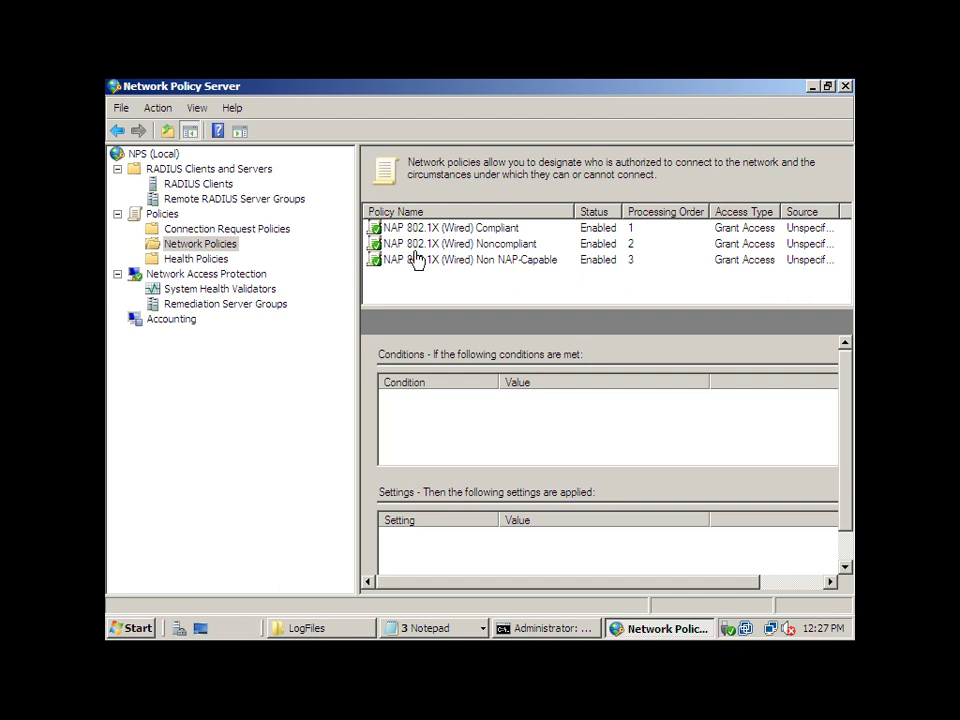
pyautogui.click(463, 230)
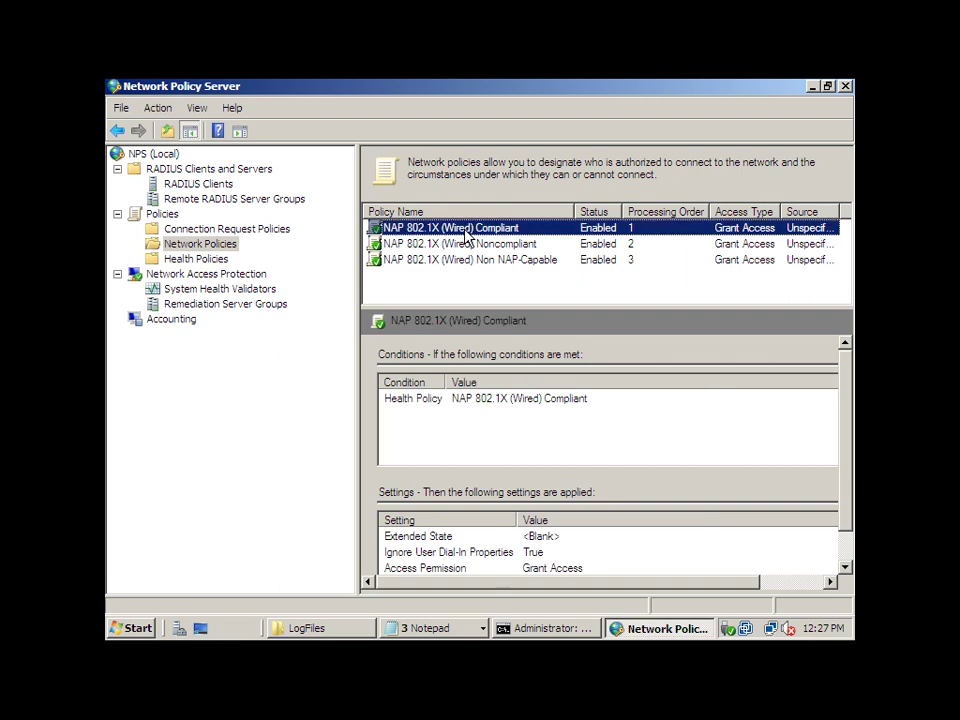
pyautogui.doubleClick(466, 232)
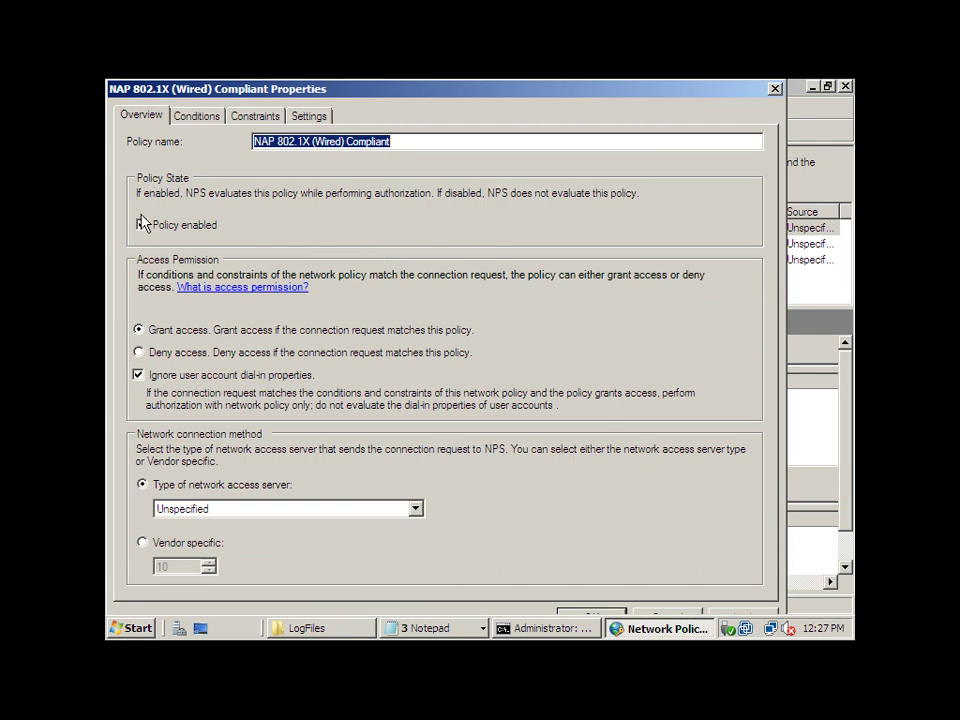
pyautogui.click(192, 118)
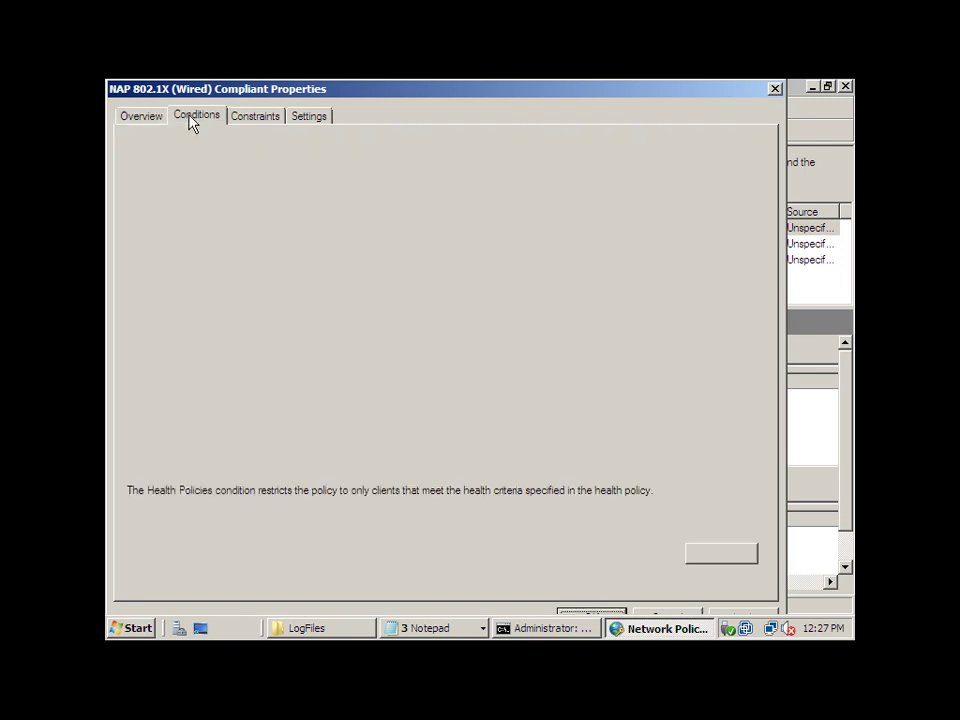
pyautogui.click(212, 246)
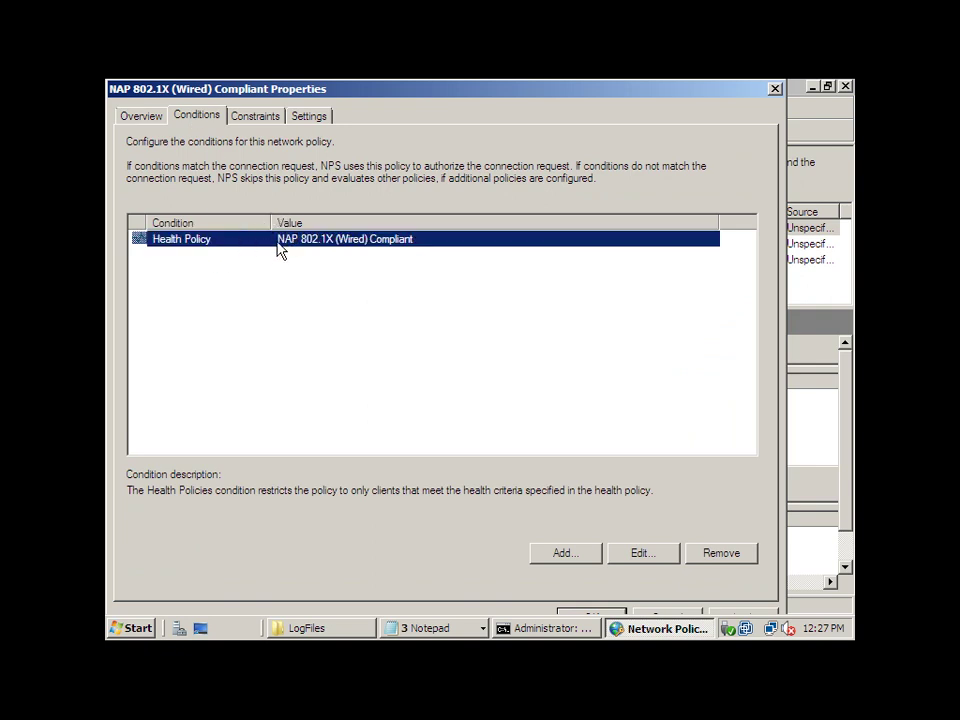
pyautogui.click(266, 118)
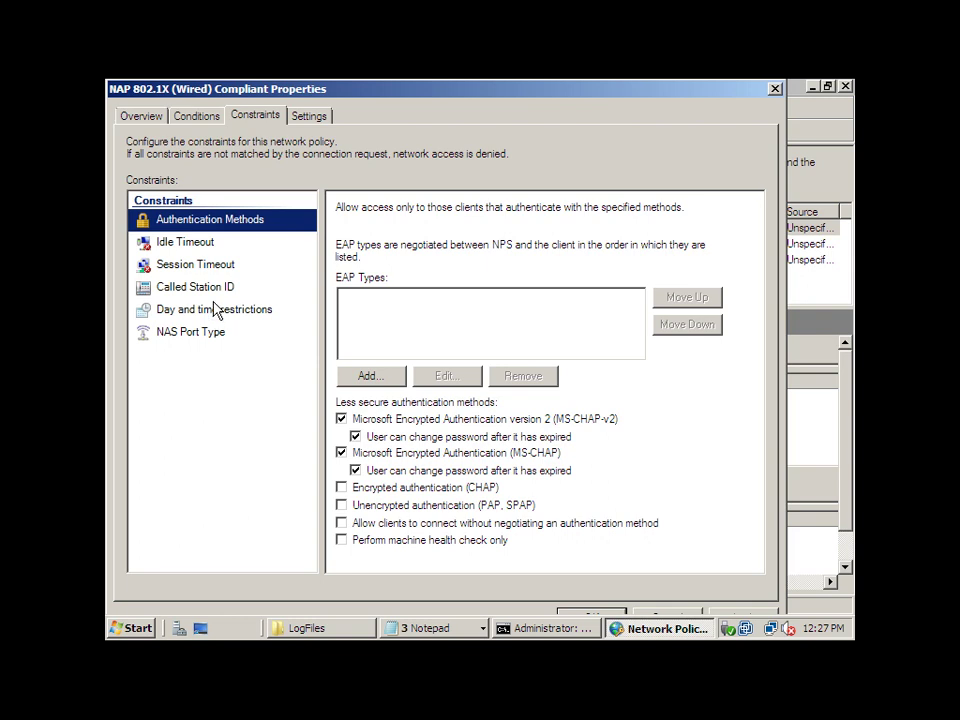
pyautogui.click(312, 116)
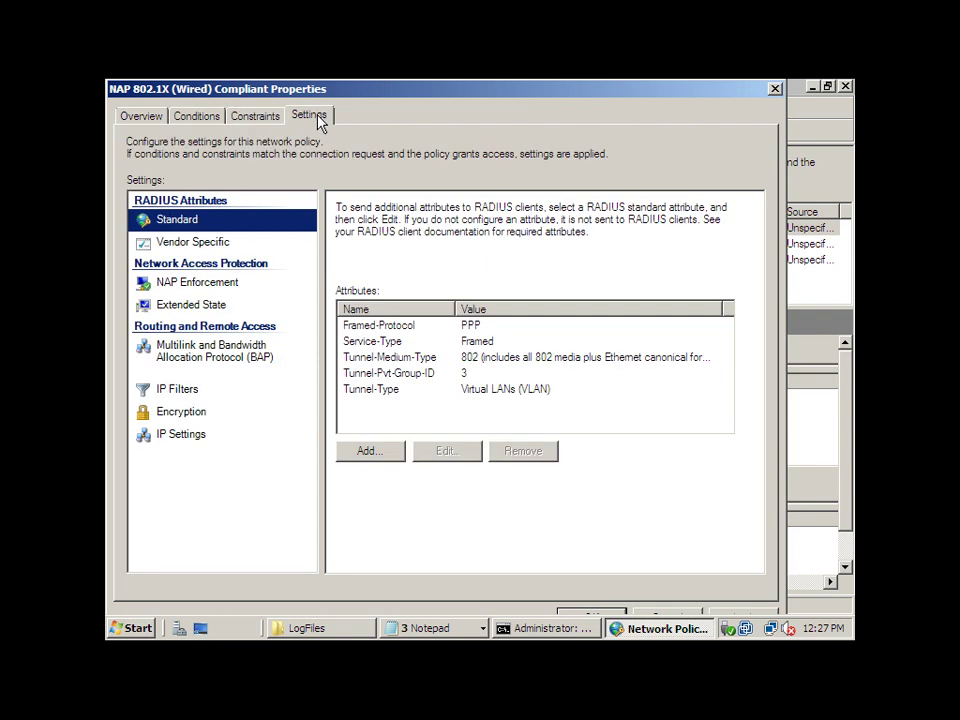
pyautogui.click(205, 286)
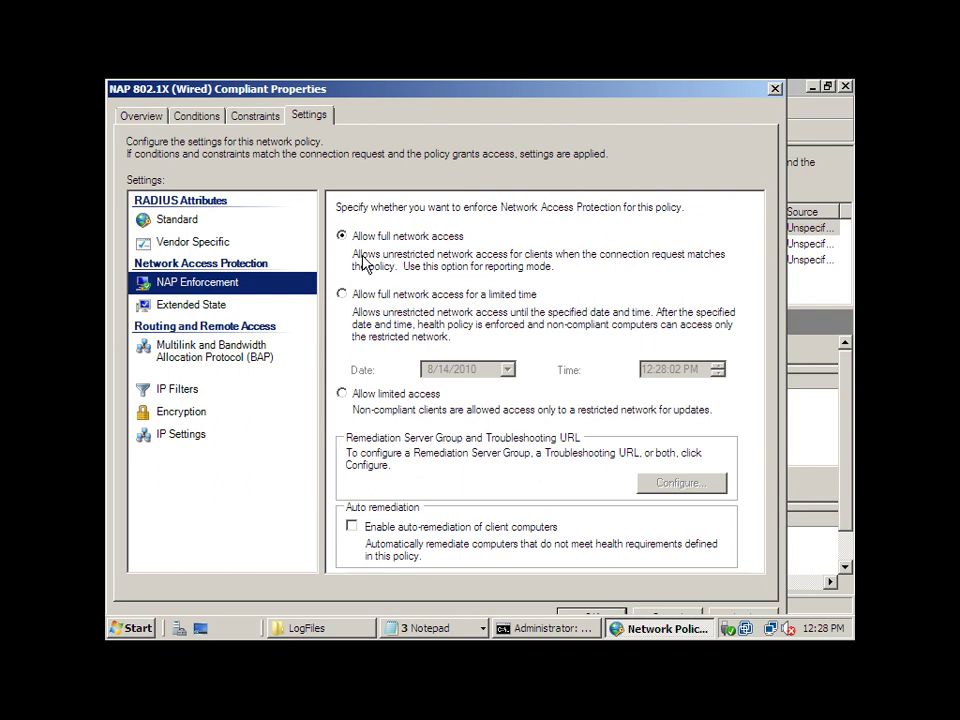
pyautogui.click(176, 221)
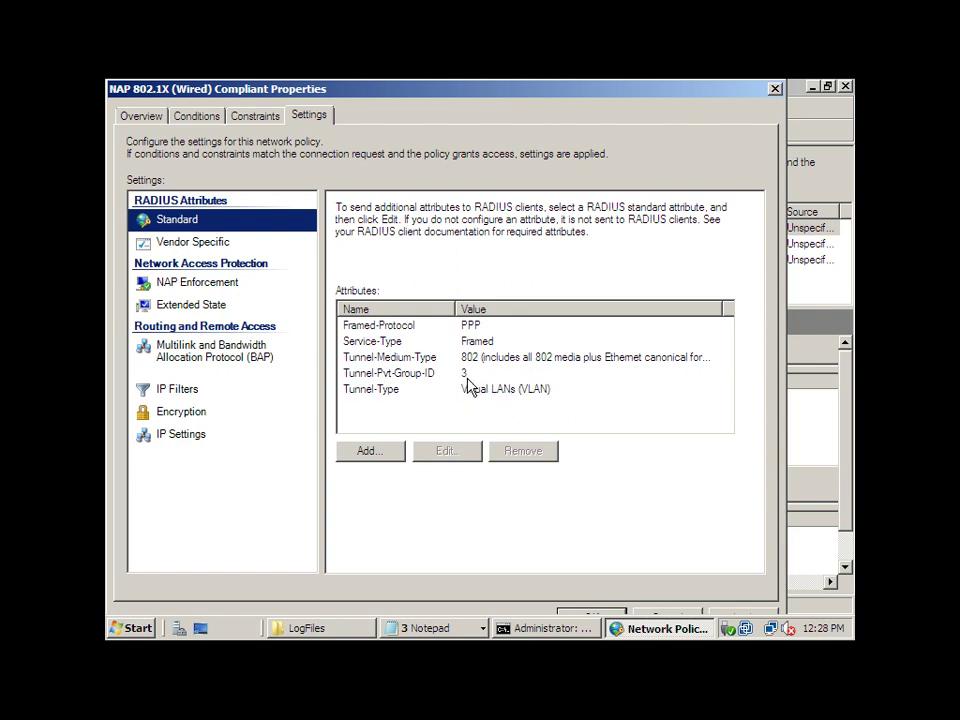
pyautogui.click(775, 88)
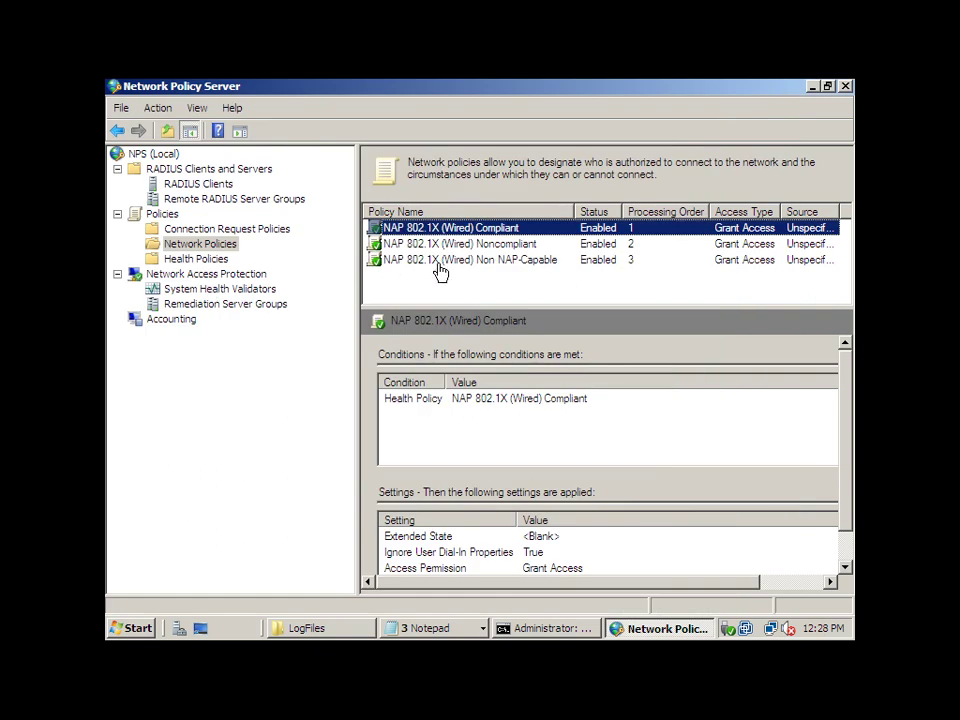
pyautogui.rightClick(478, 244)
pyautogui.click(510, 292)
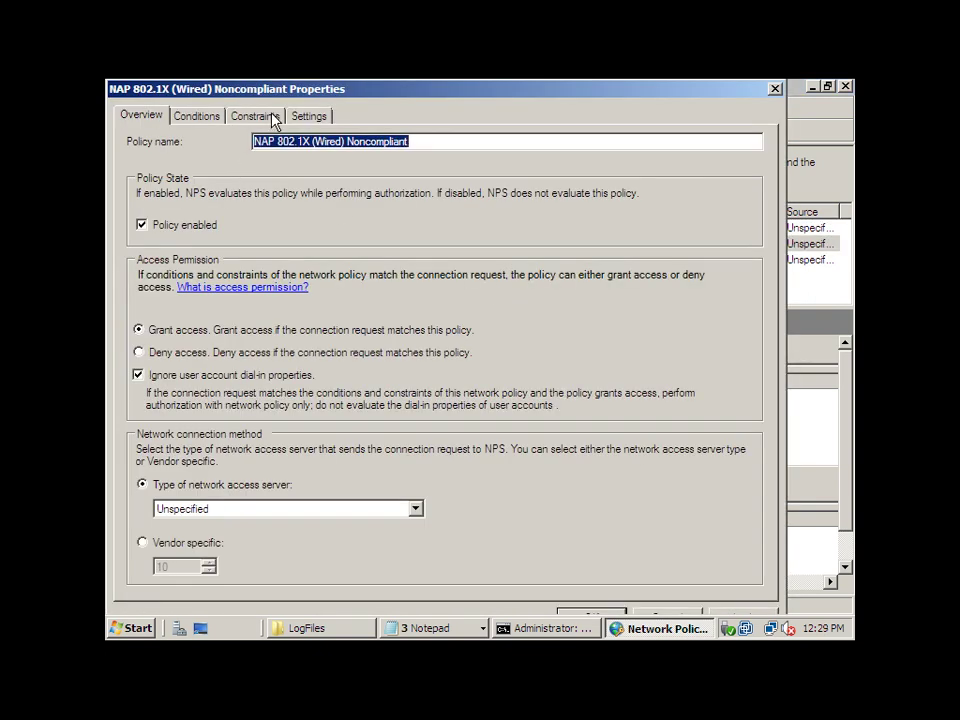
pyautogui.click(311, 117)
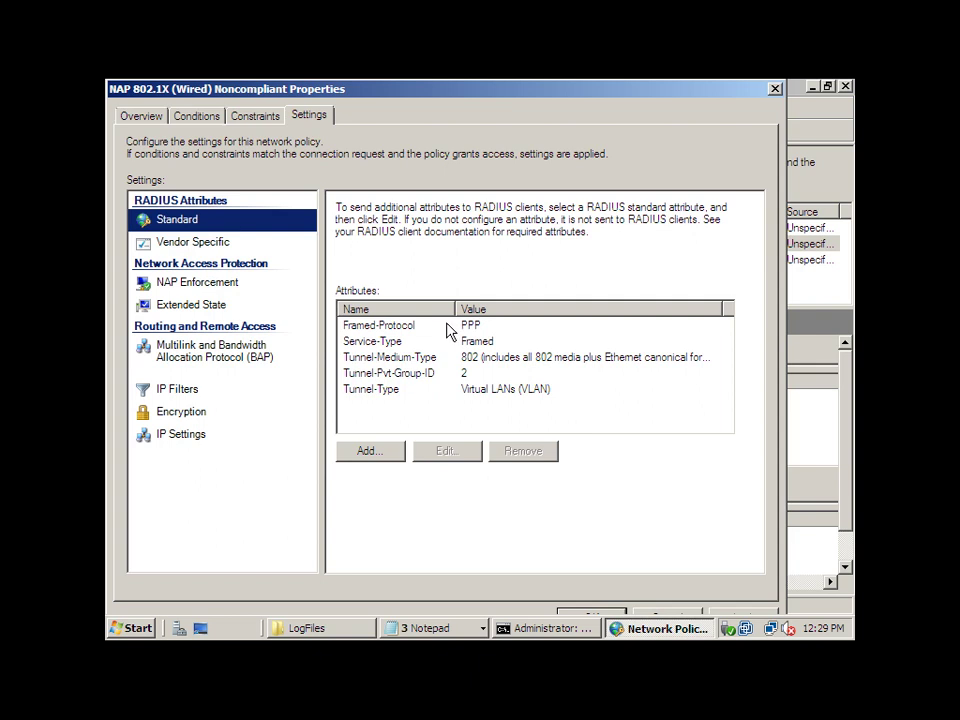
pyautogui.click(774, 90)
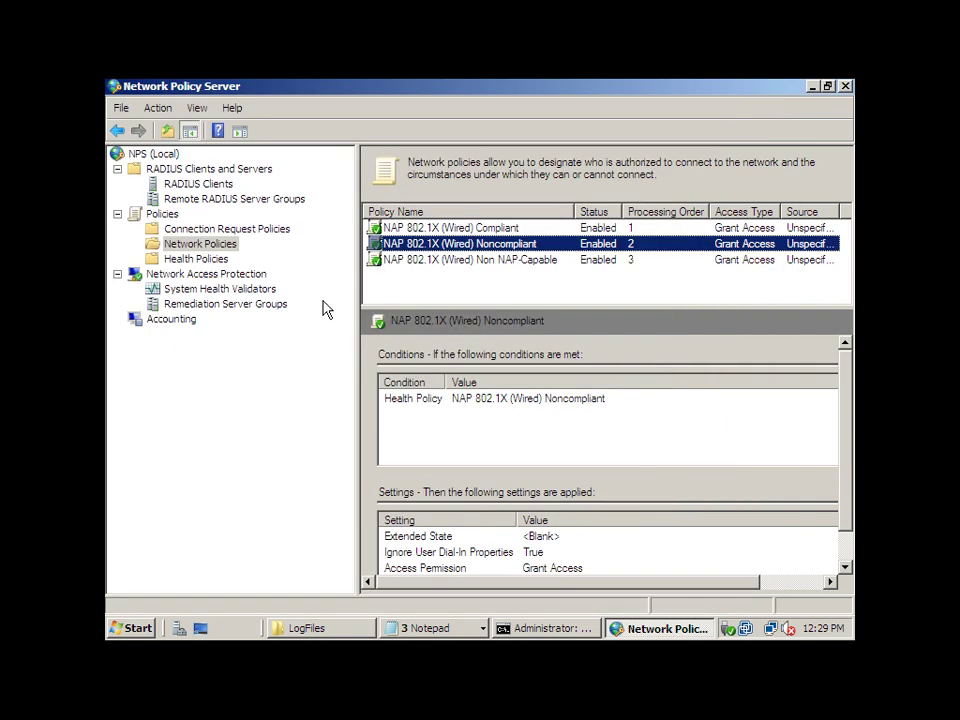
# Open the Windows Security Health Validator properties from System Health Validators and move the dialog aside
pyautogui.click(220, 290)
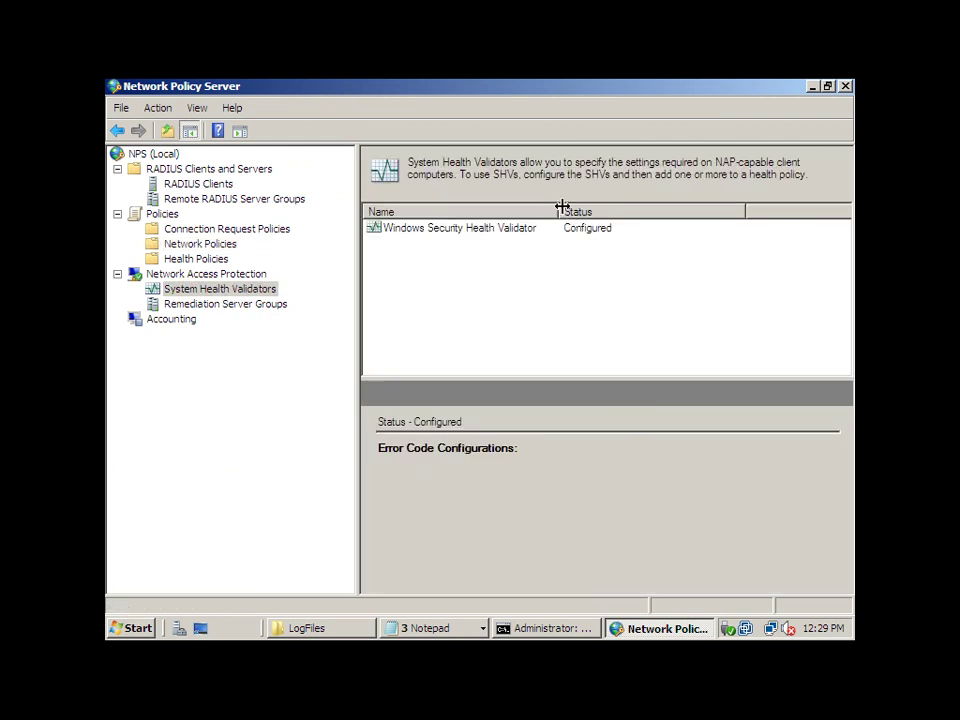
pyautogui.moveTo(559, 210); pyautogui.dragTo(615, 212)
pyautogui.click(503, 234)
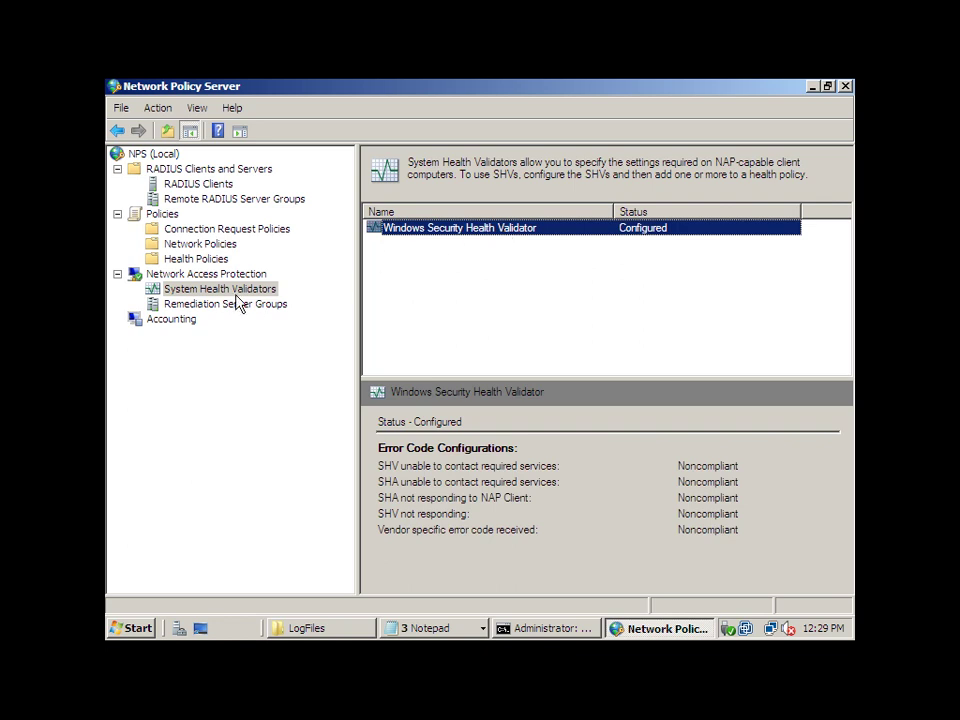
pyautogui.rightClick(478, 230)
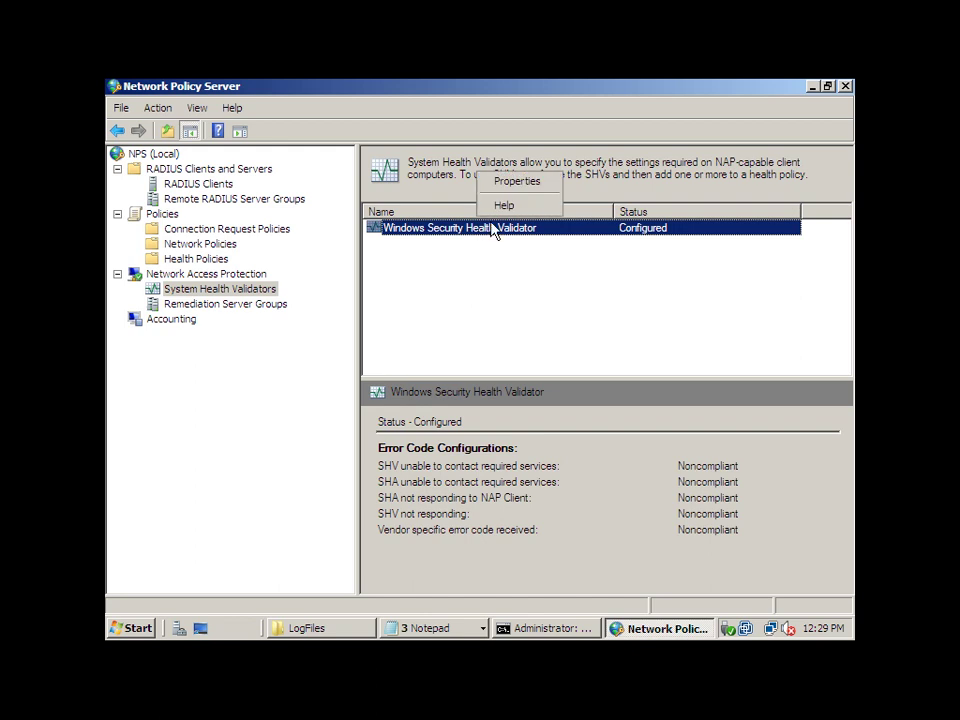
pyautogui.click(518, 183)
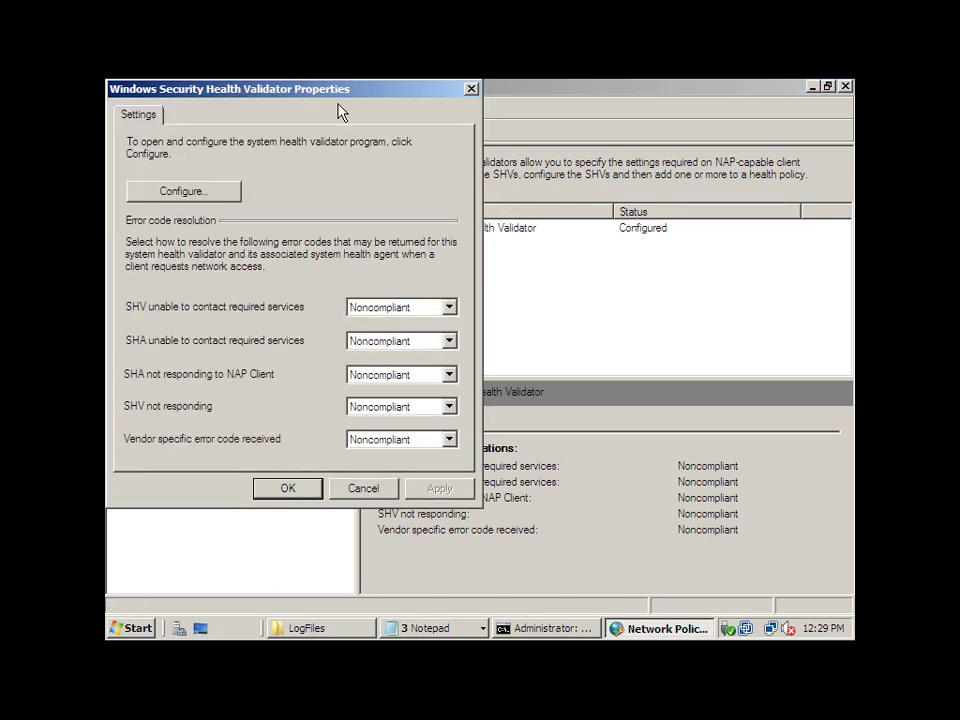
pyautogui.moveTo(340, 90); pyautogui.dragTo(556, 132)
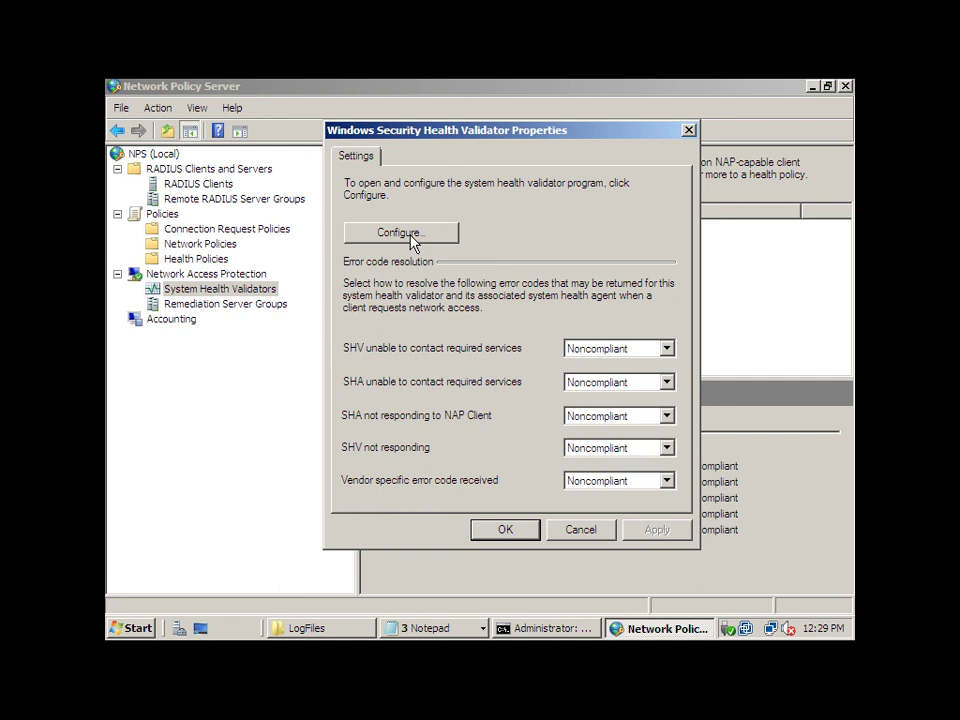
pyautogui.click(410, 238)
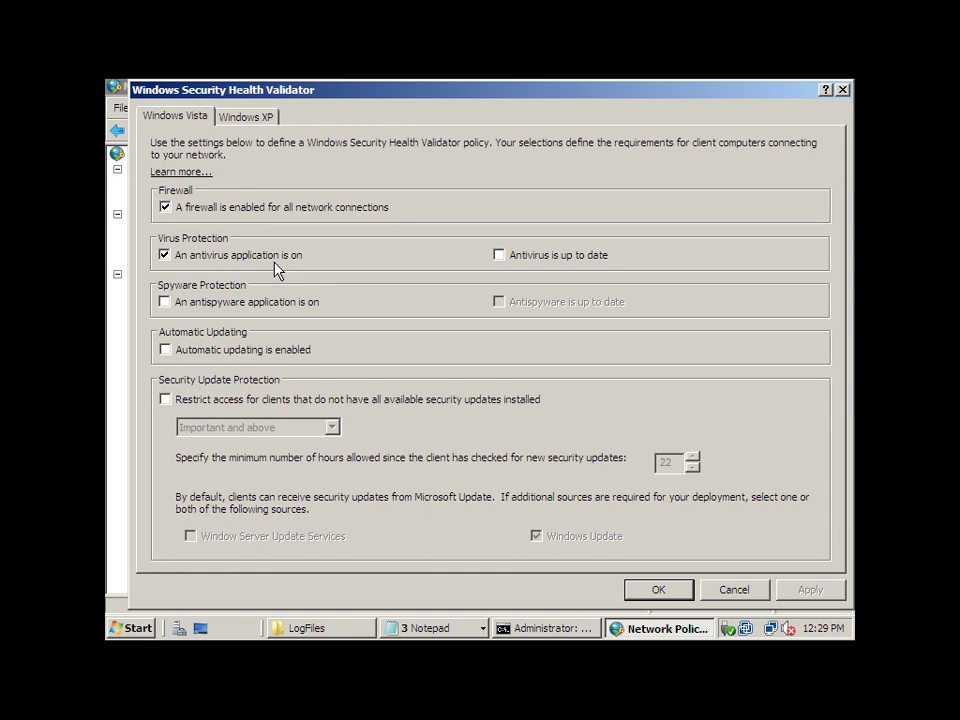
pyautogui.click(246, 116)
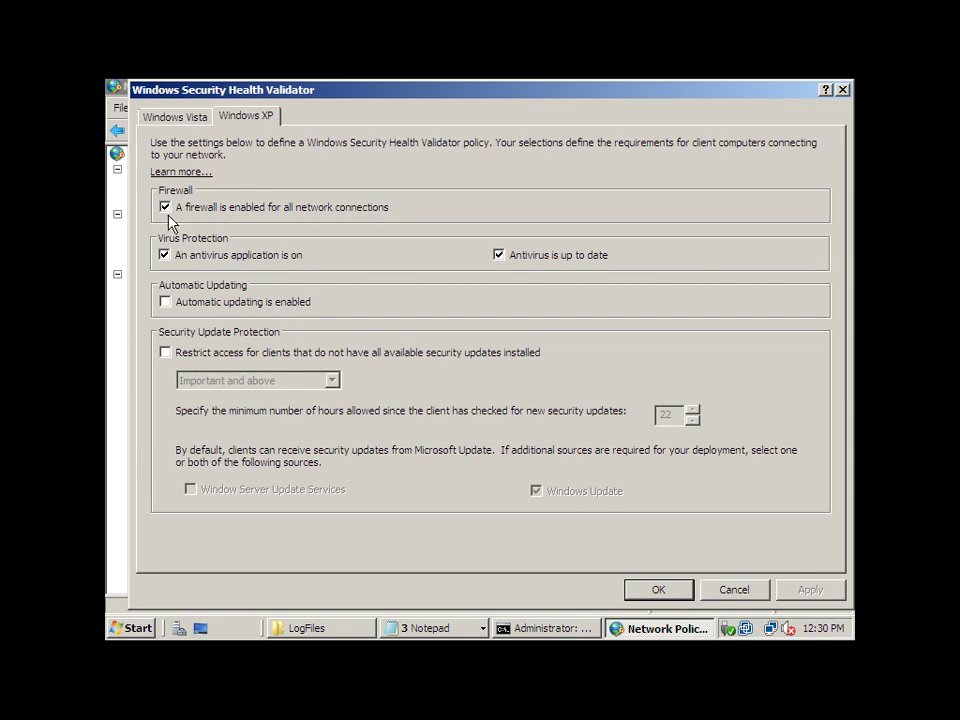
pyautogui.click(177, 117)
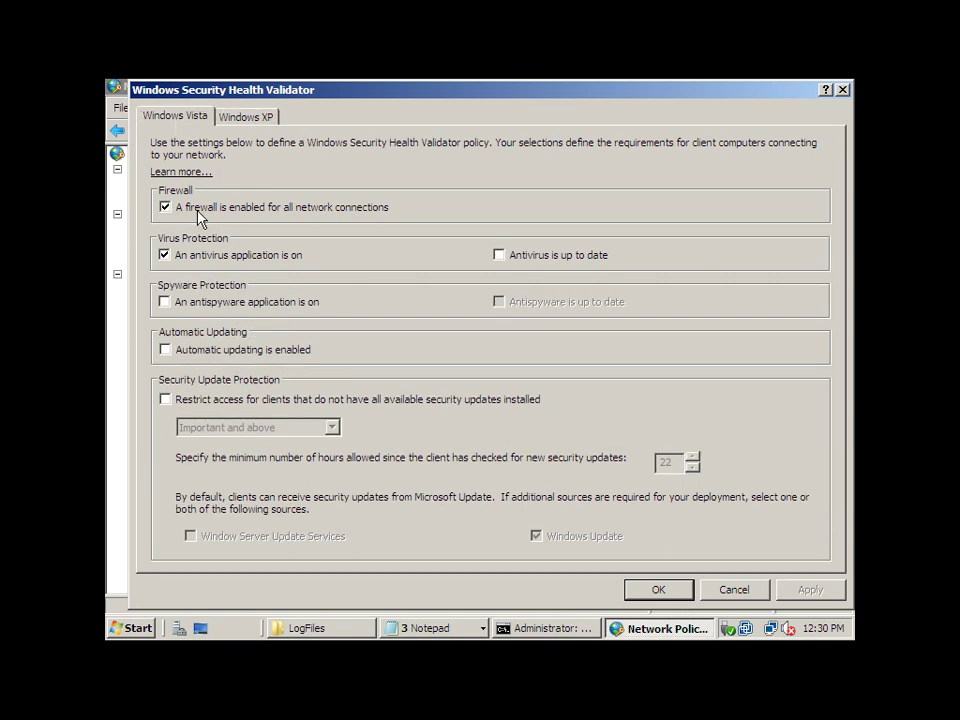
pyautogui.click(733, 590)
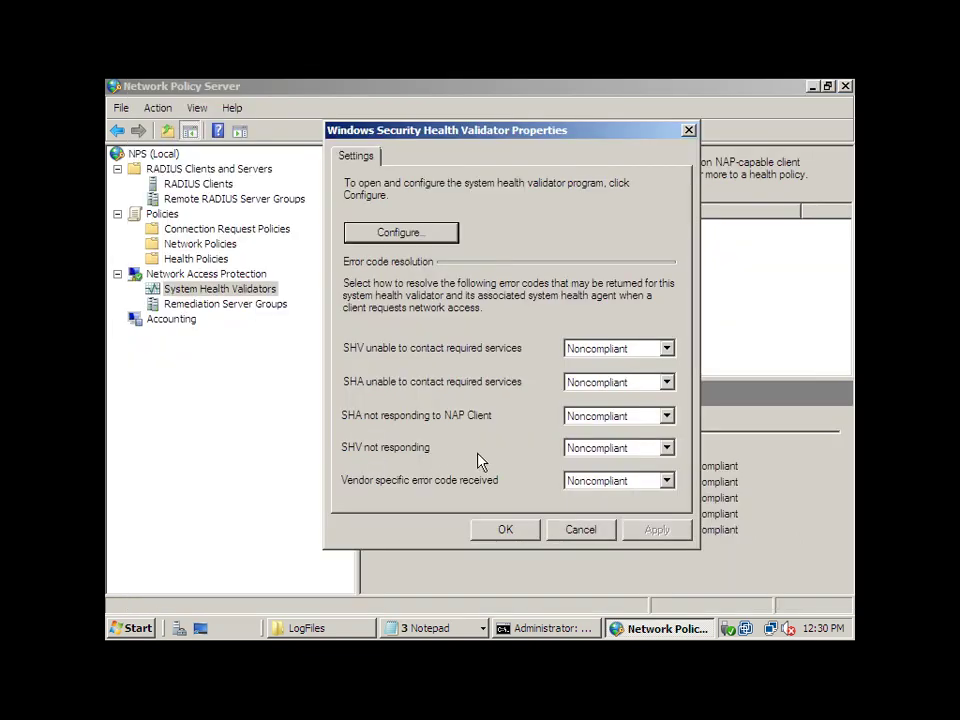
# Cancel the validator properties and return to the two NAP 802.1X (Wired) health policies
pyautogui.click(608, 529)
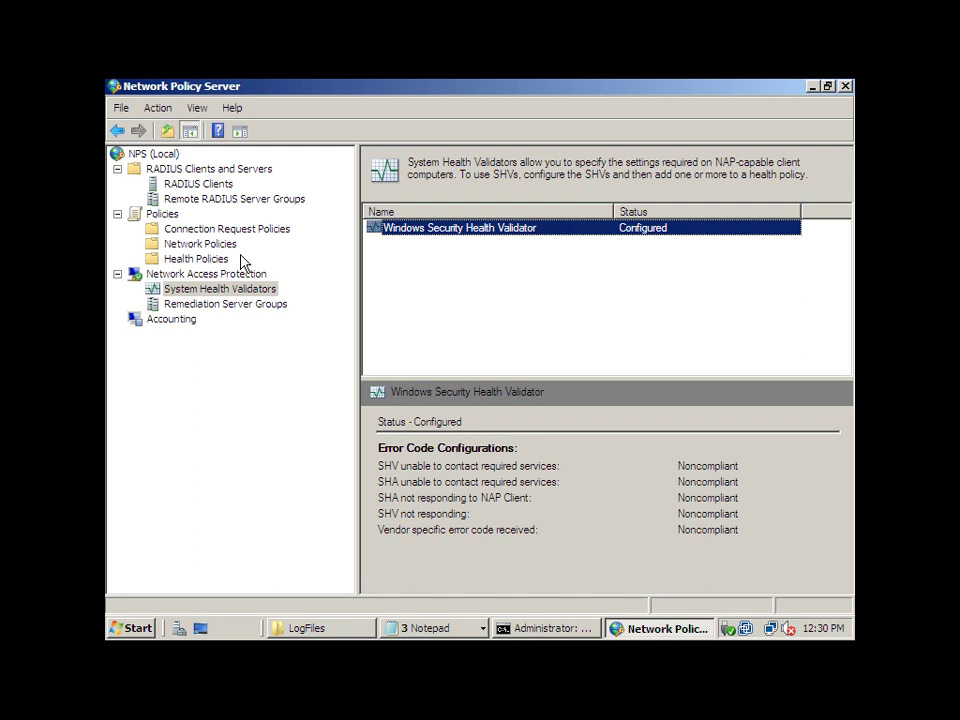
pyautogui.click(225, 257)
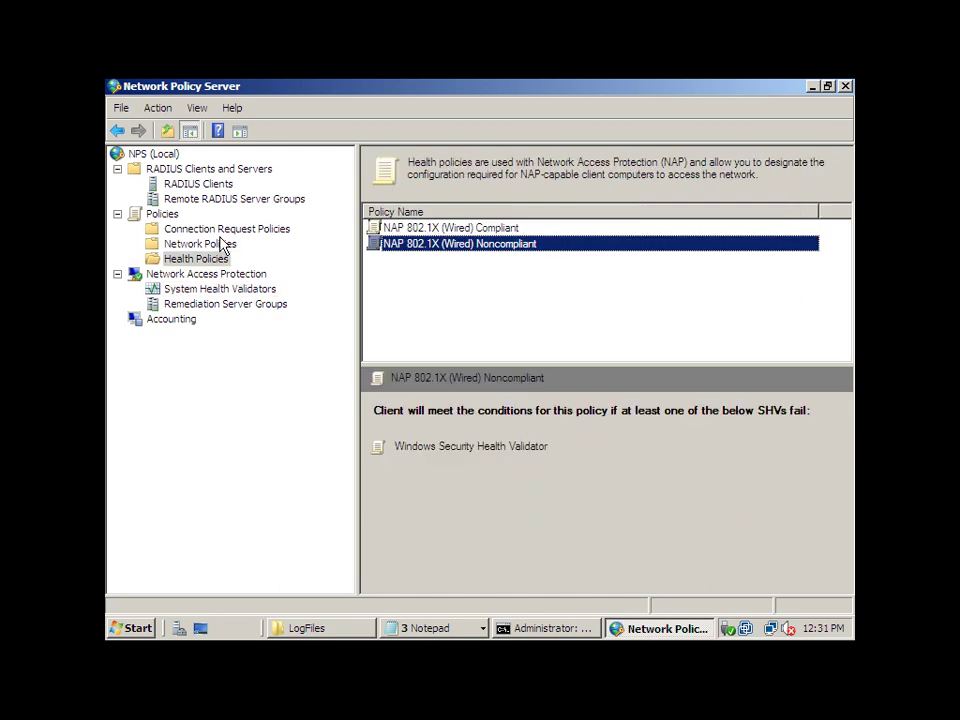